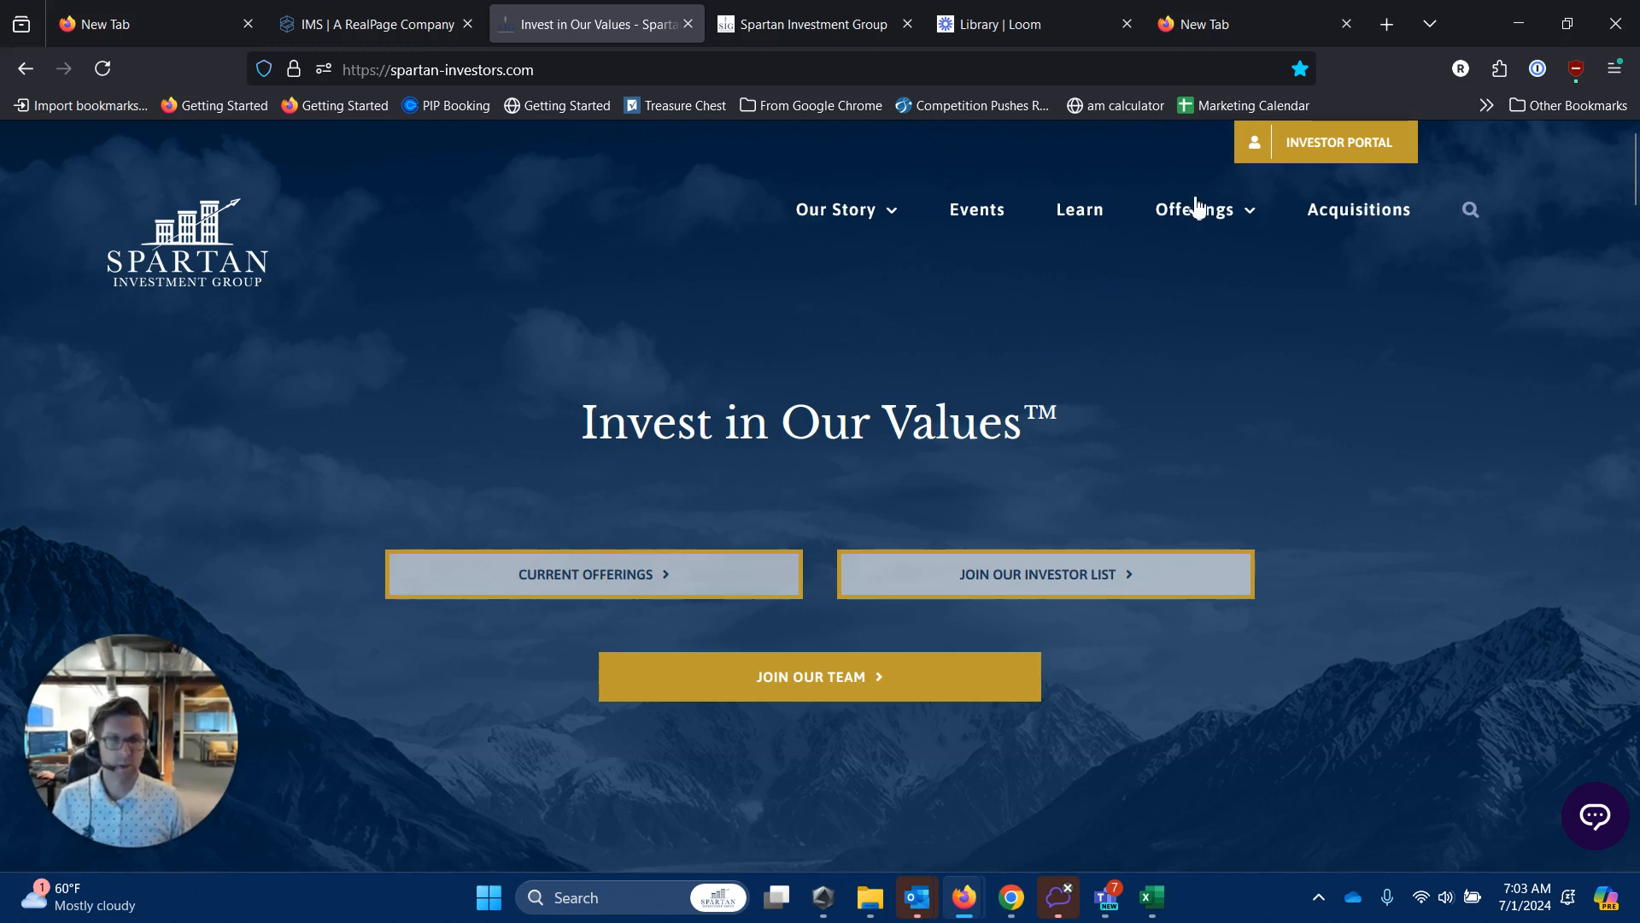
Open the investor dashboard and scroll through the eight Open Offerings, from SIG Athena Drive to Spartan Storage Debt Fund.
left_click(1352, 145)
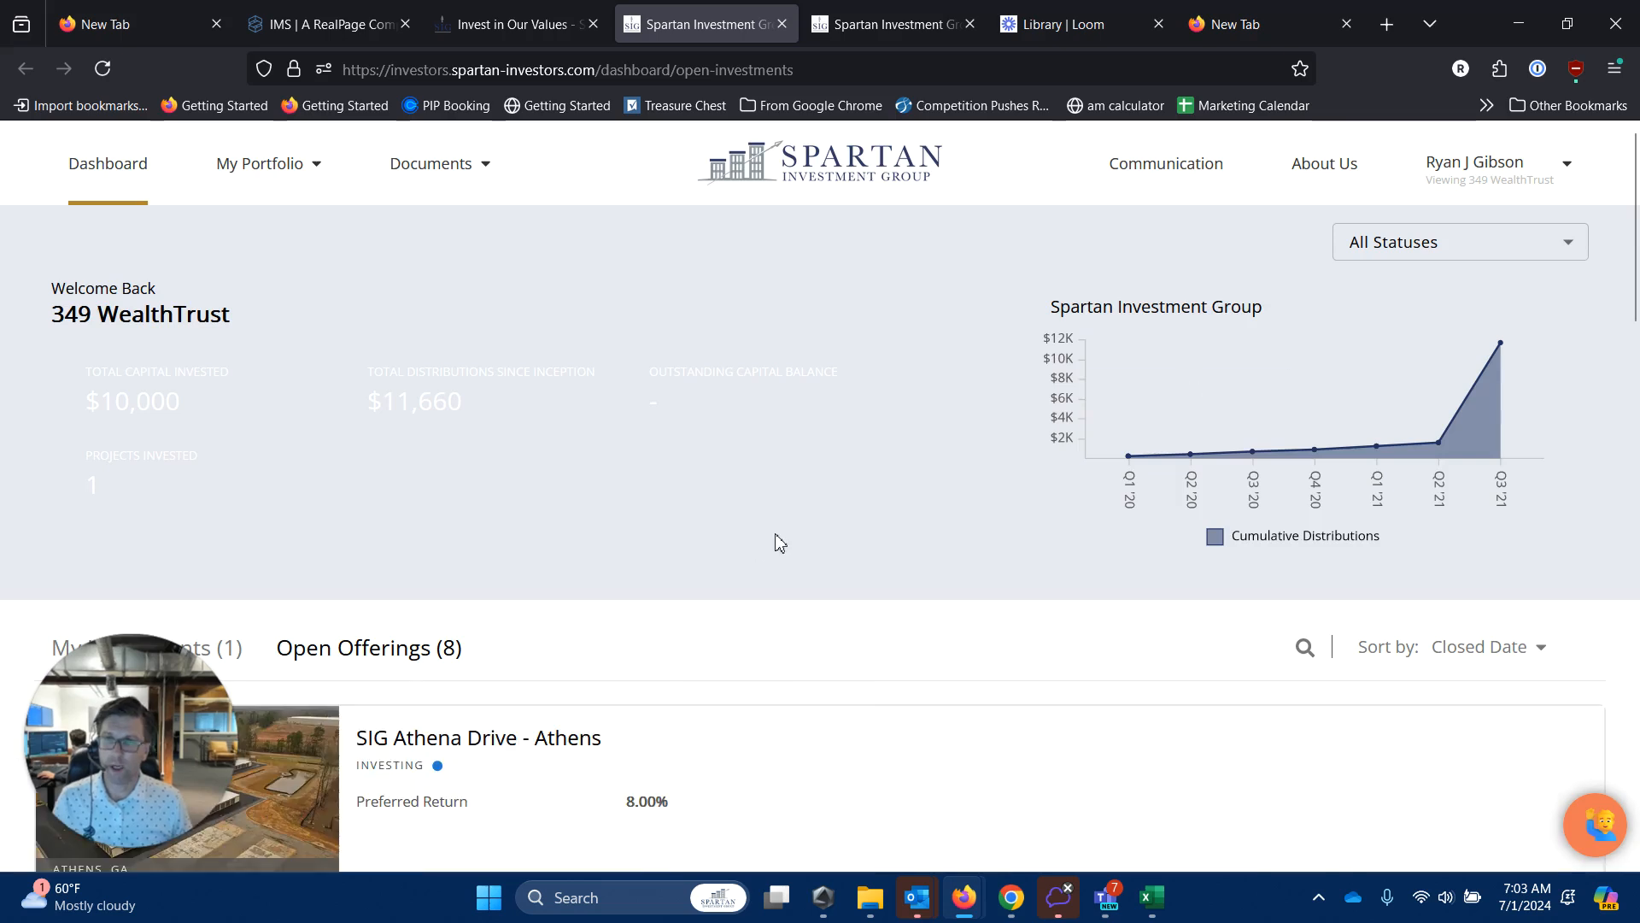
scroll(779, 544, "down", 3)
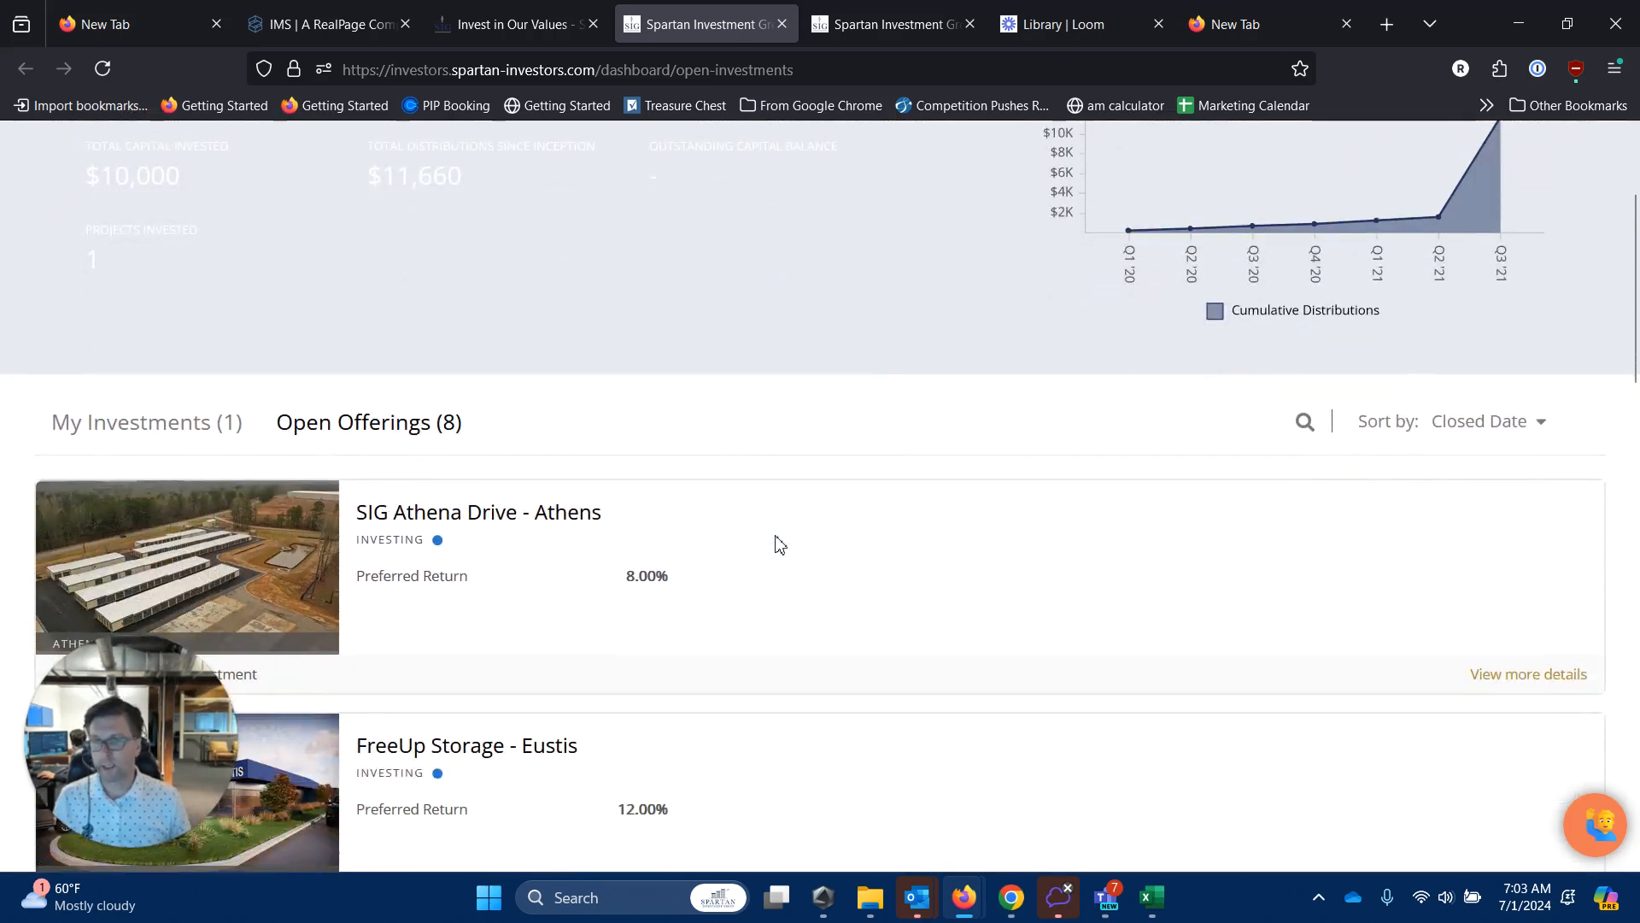
scroll(814, 573, "down", 2)
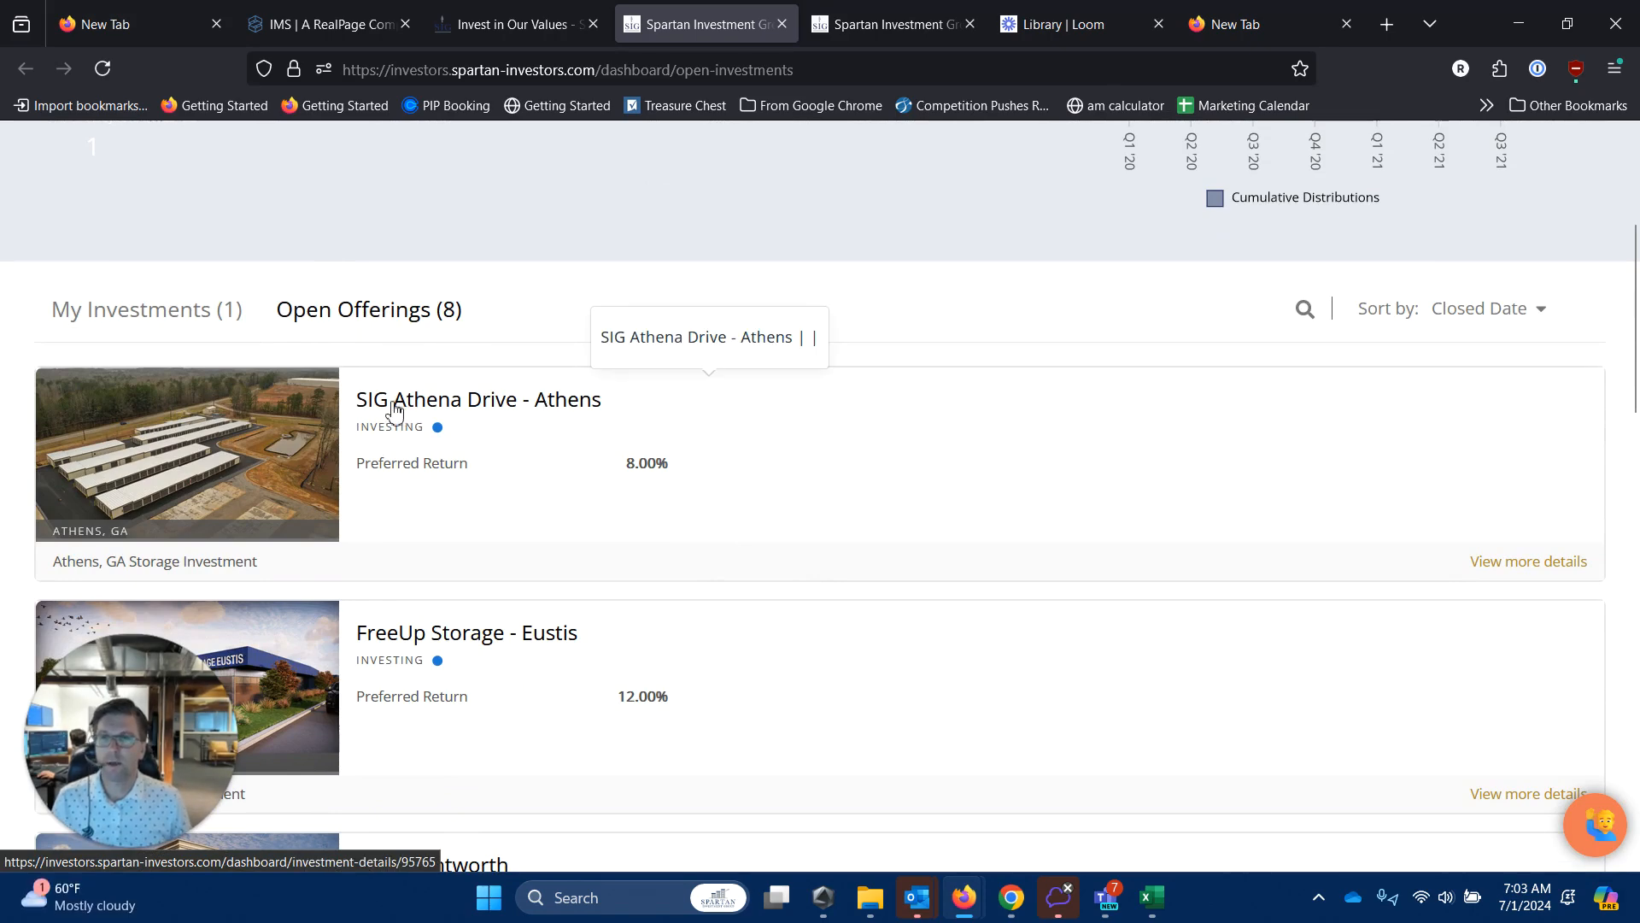
scroll(615, 557, "down", 2)
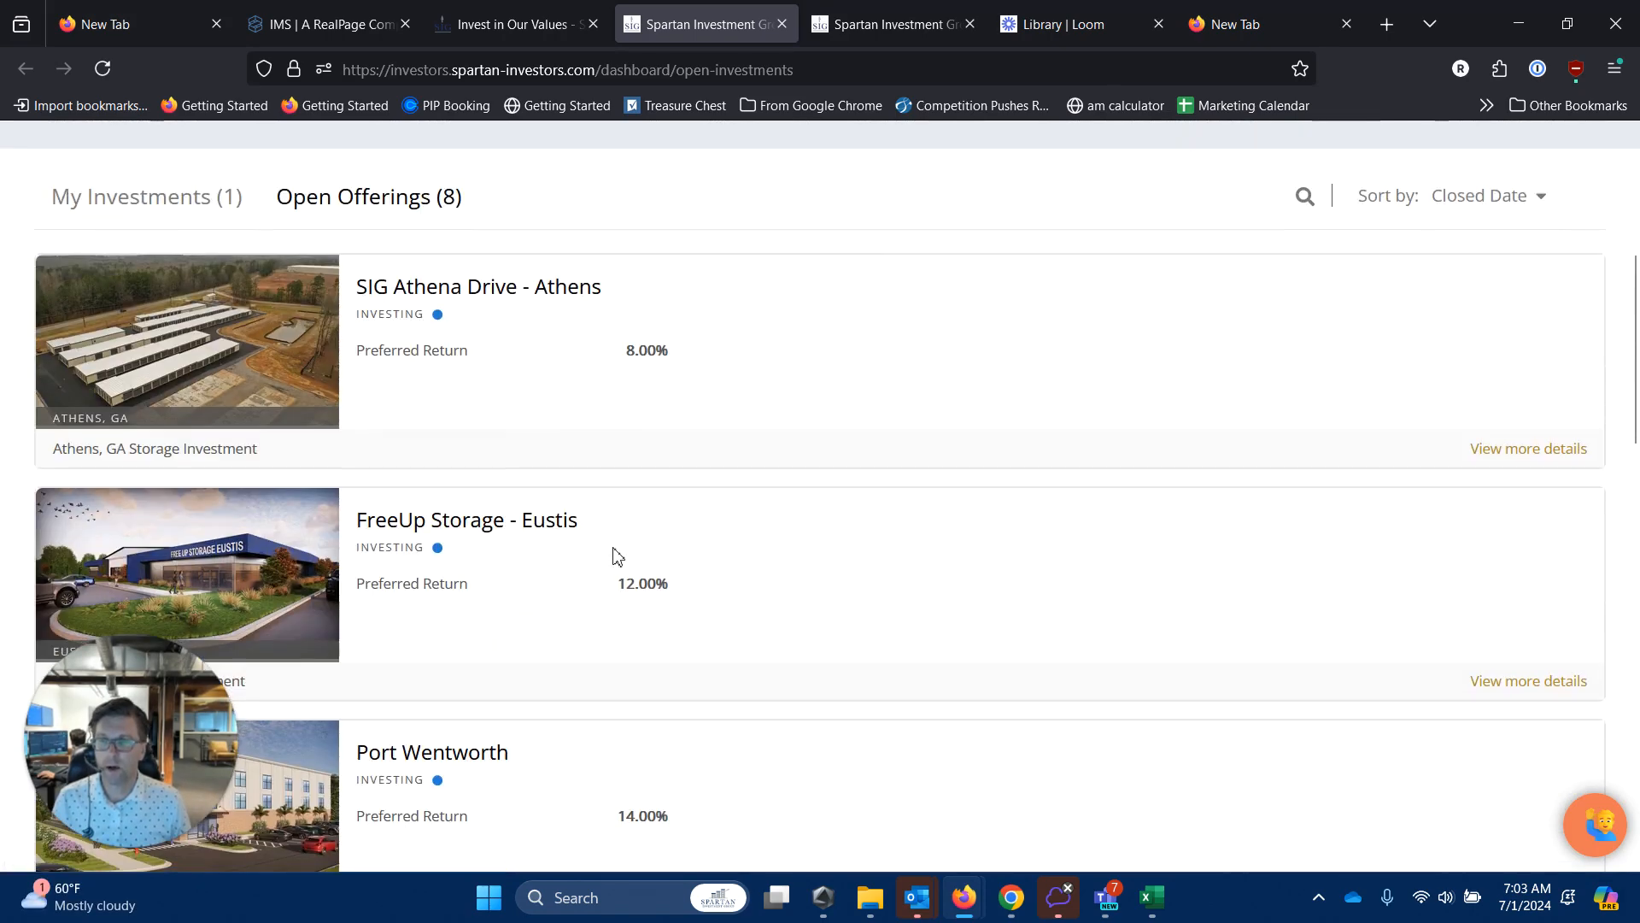
scroll(617, 557, "down", 8)
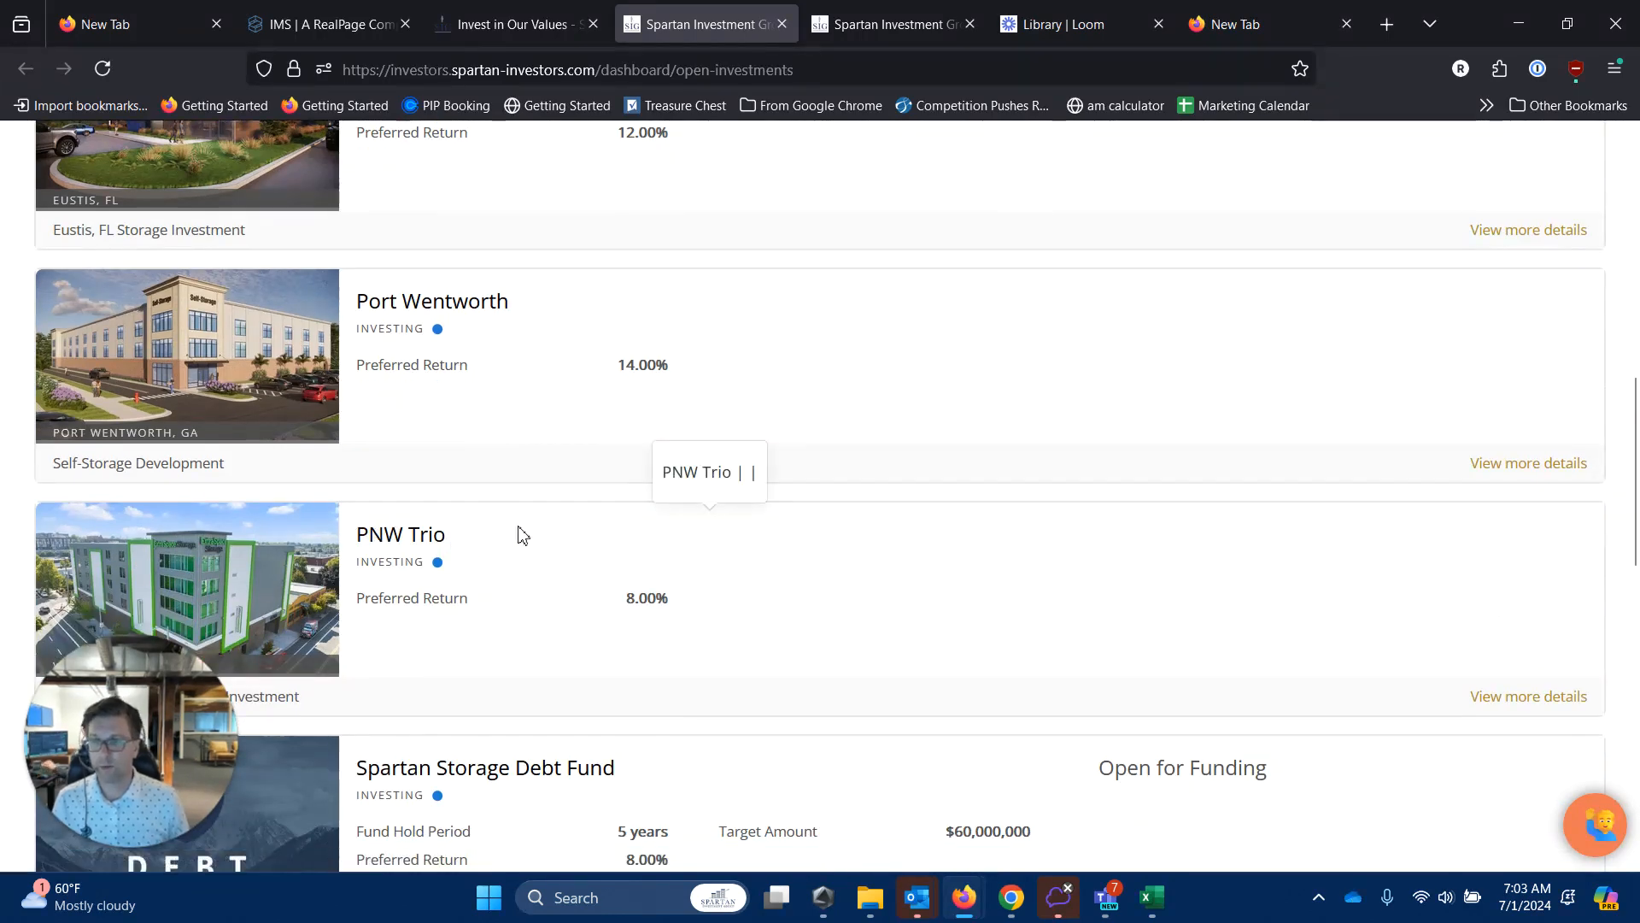
scroll(549, 560, "down", 4)
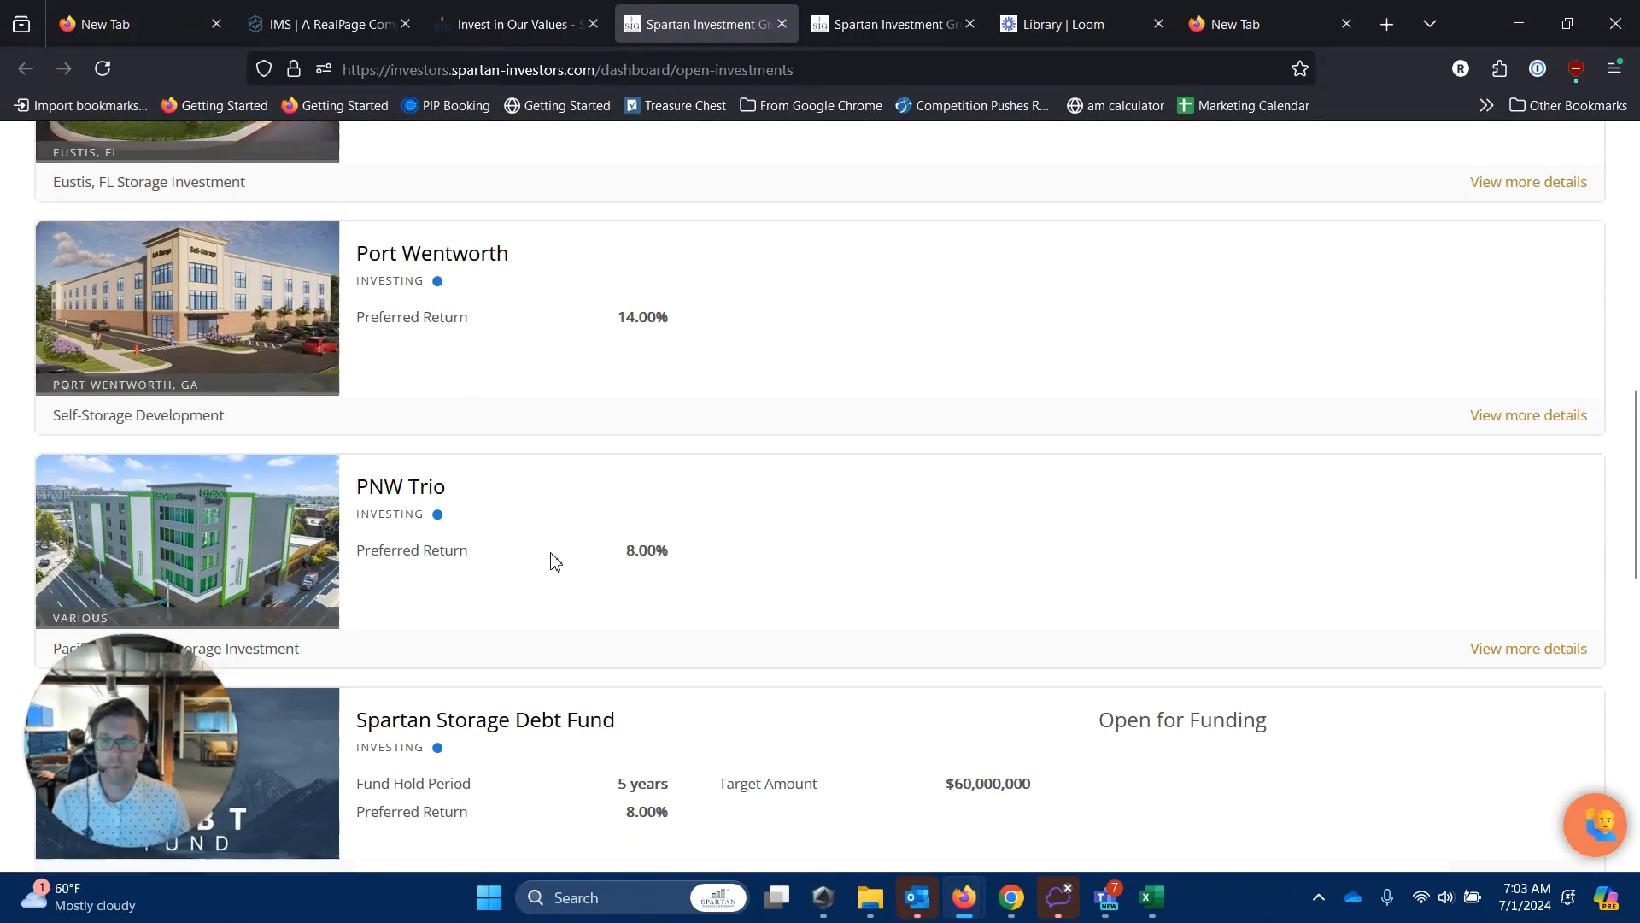
scroll(568, 561, "up", 5)
scroll(570, 559, "up", 11)
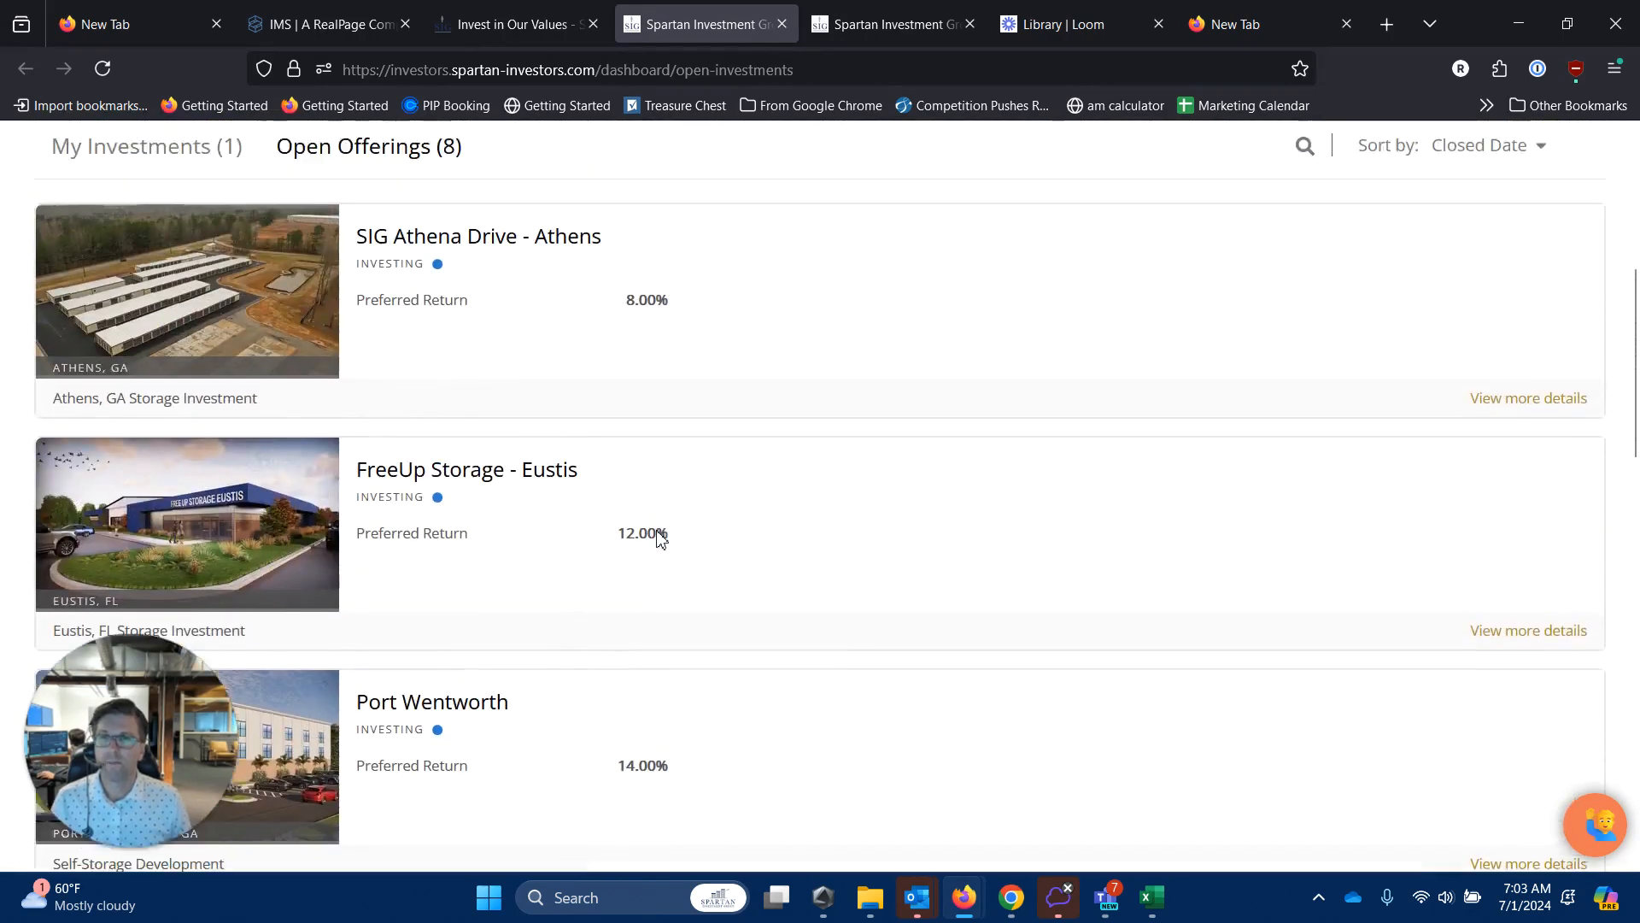
Open the SIG Athena Drive - Athens offering and read its 25.10% return, description and videos.
left_click(539, 536)
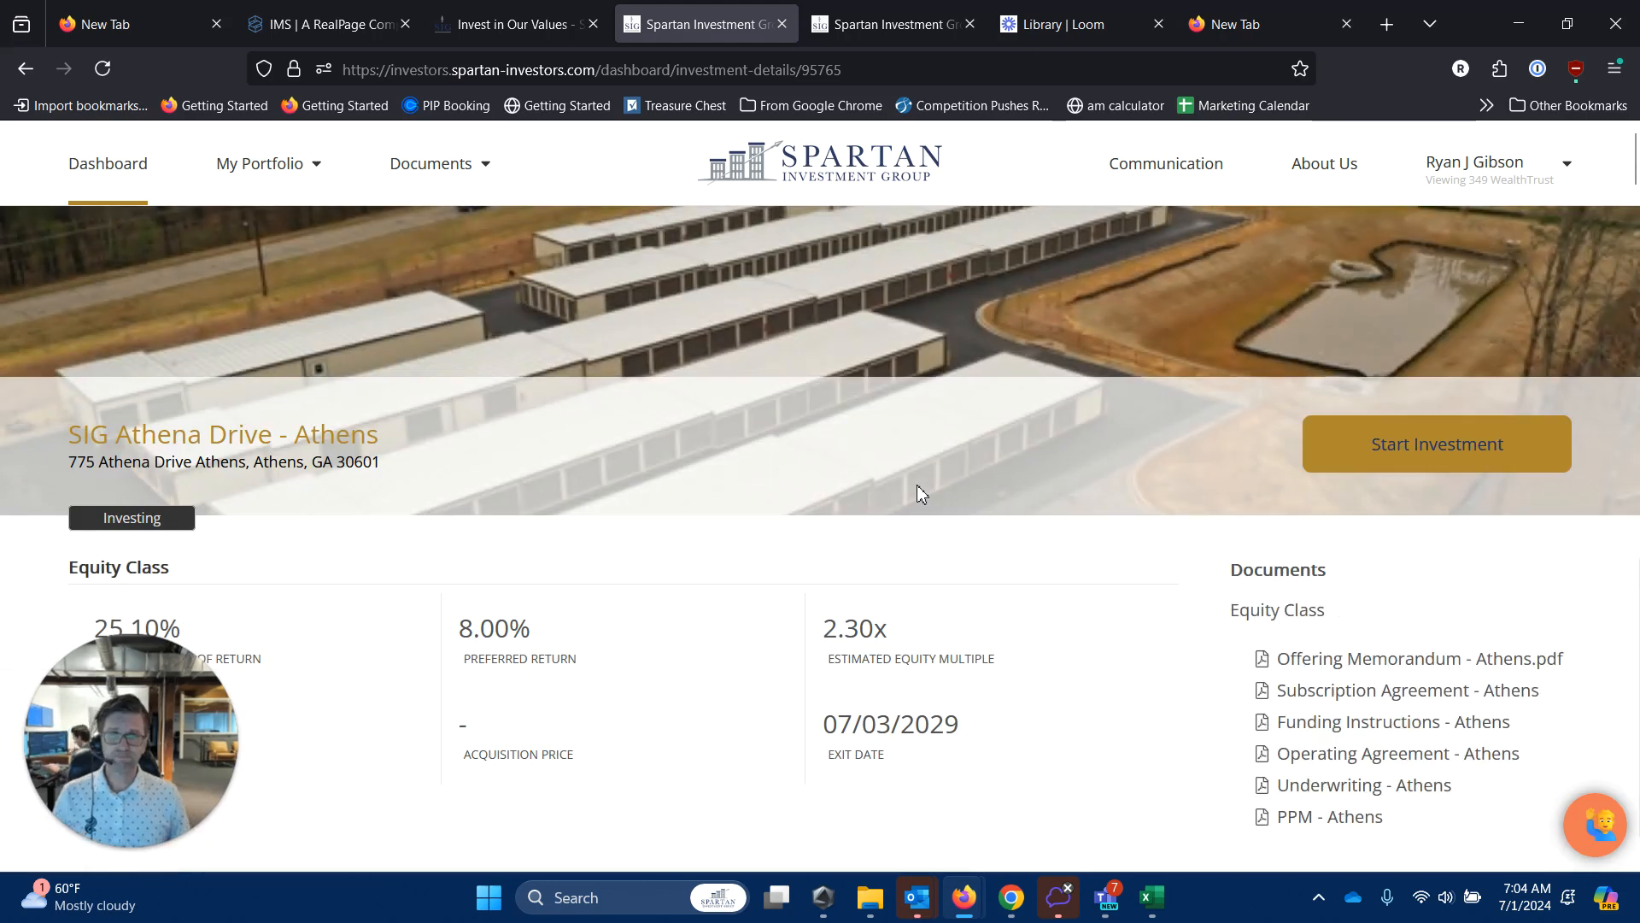
scroll(703, 560, "down", 2)
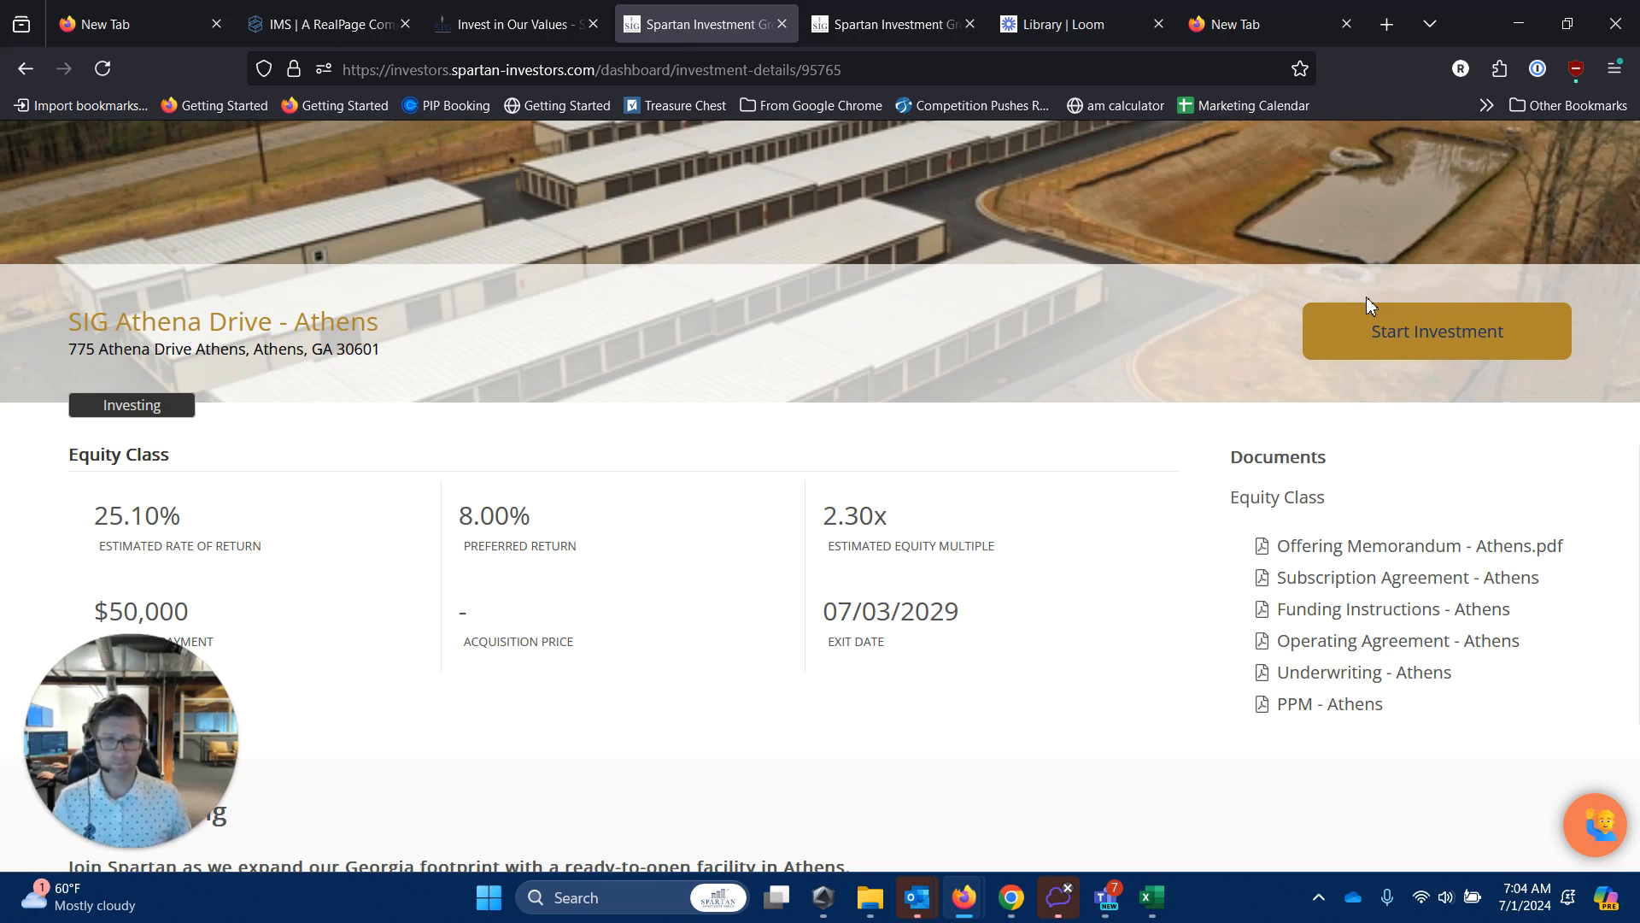
scroll(1025, 623, "down", 1)
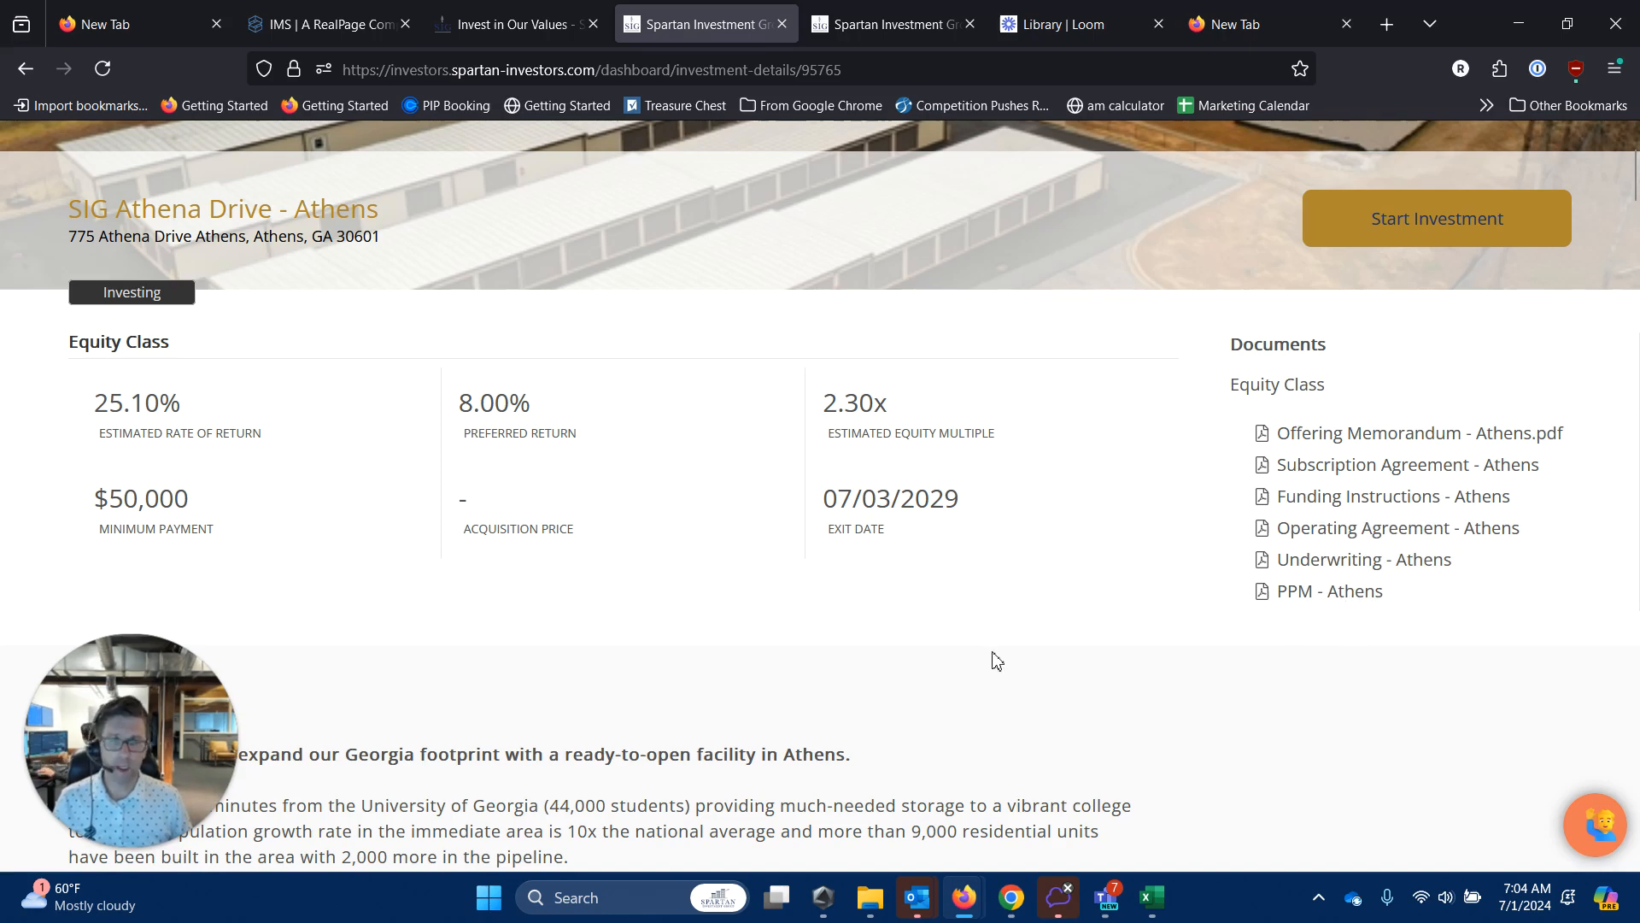
scroll(997, 658, "down", 10)
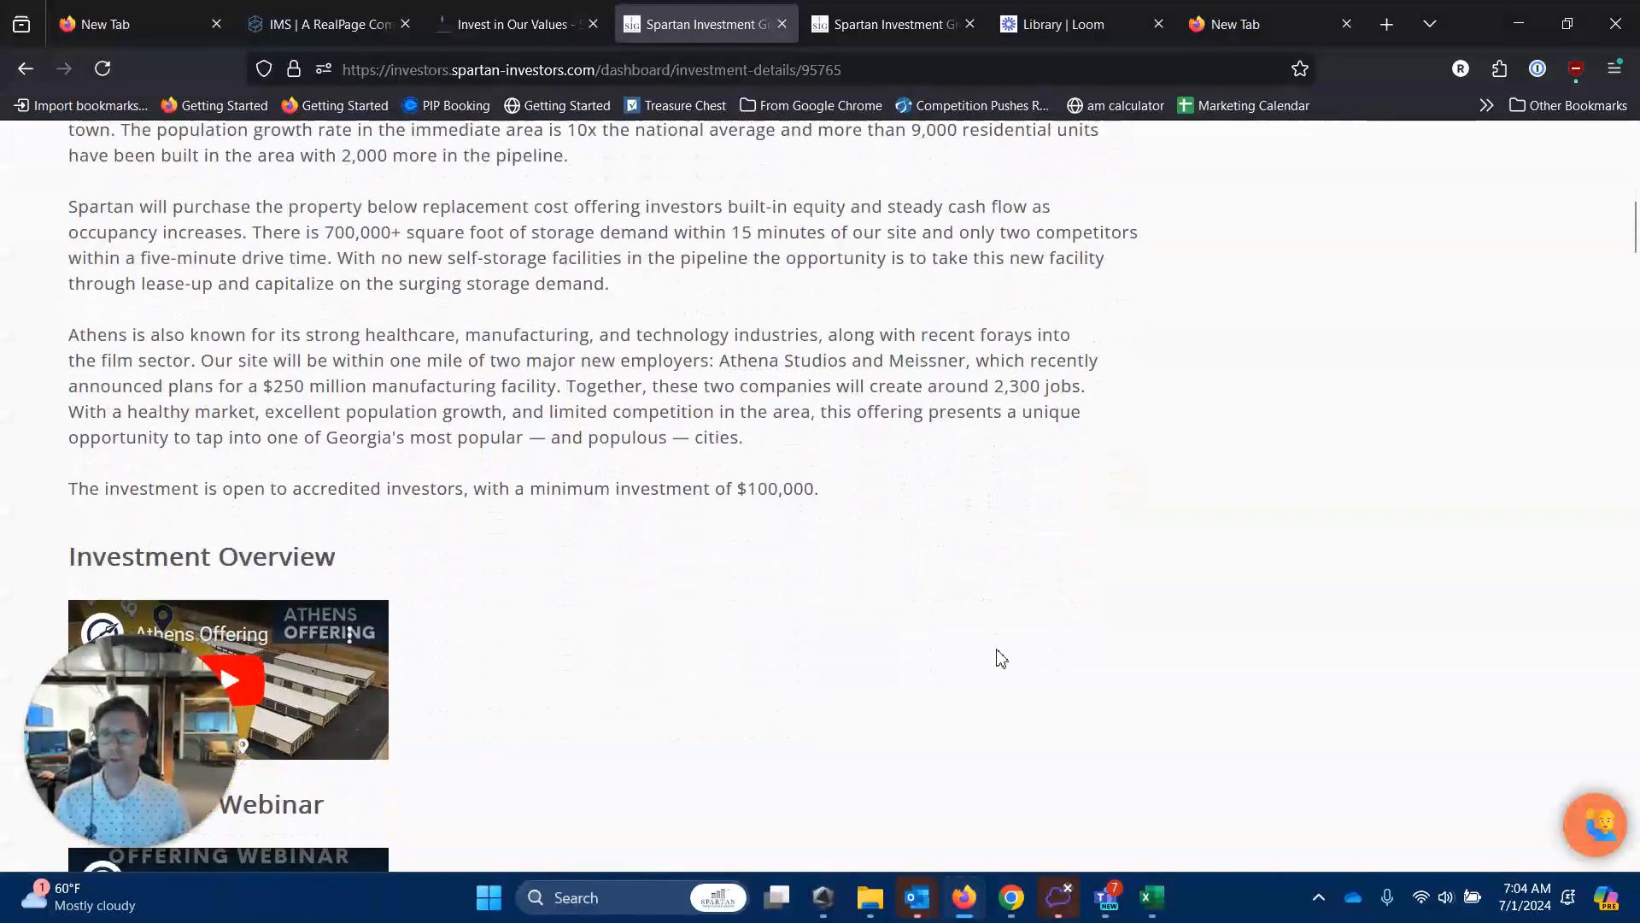
scroll(1001, 658, "down", 3)
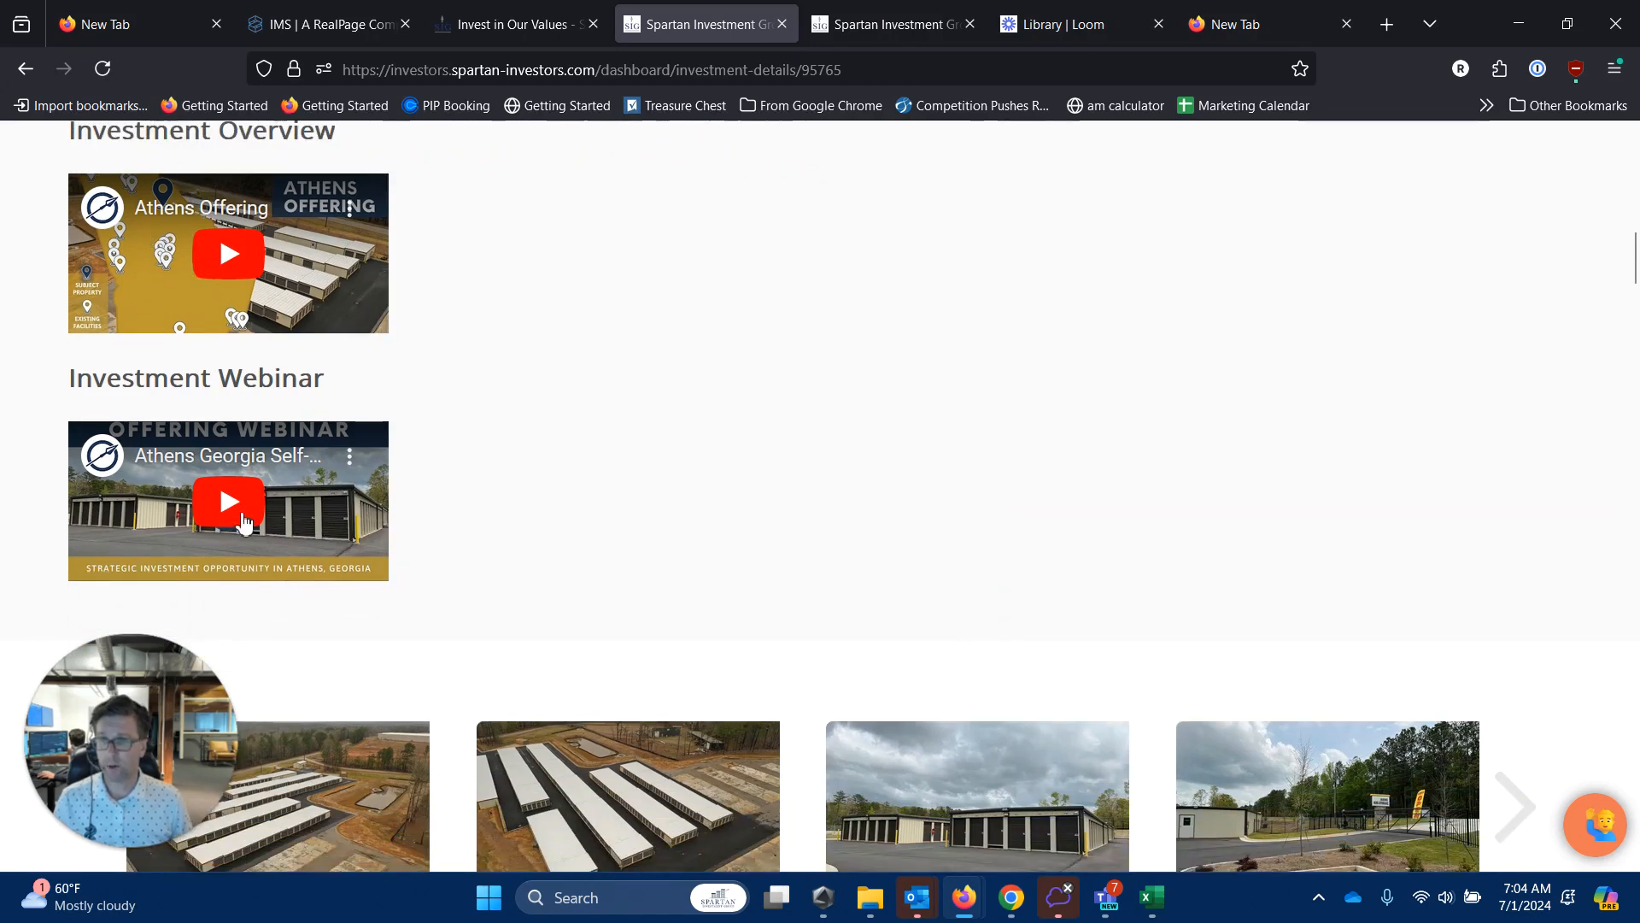
scroll(810, 392, "down", 4)
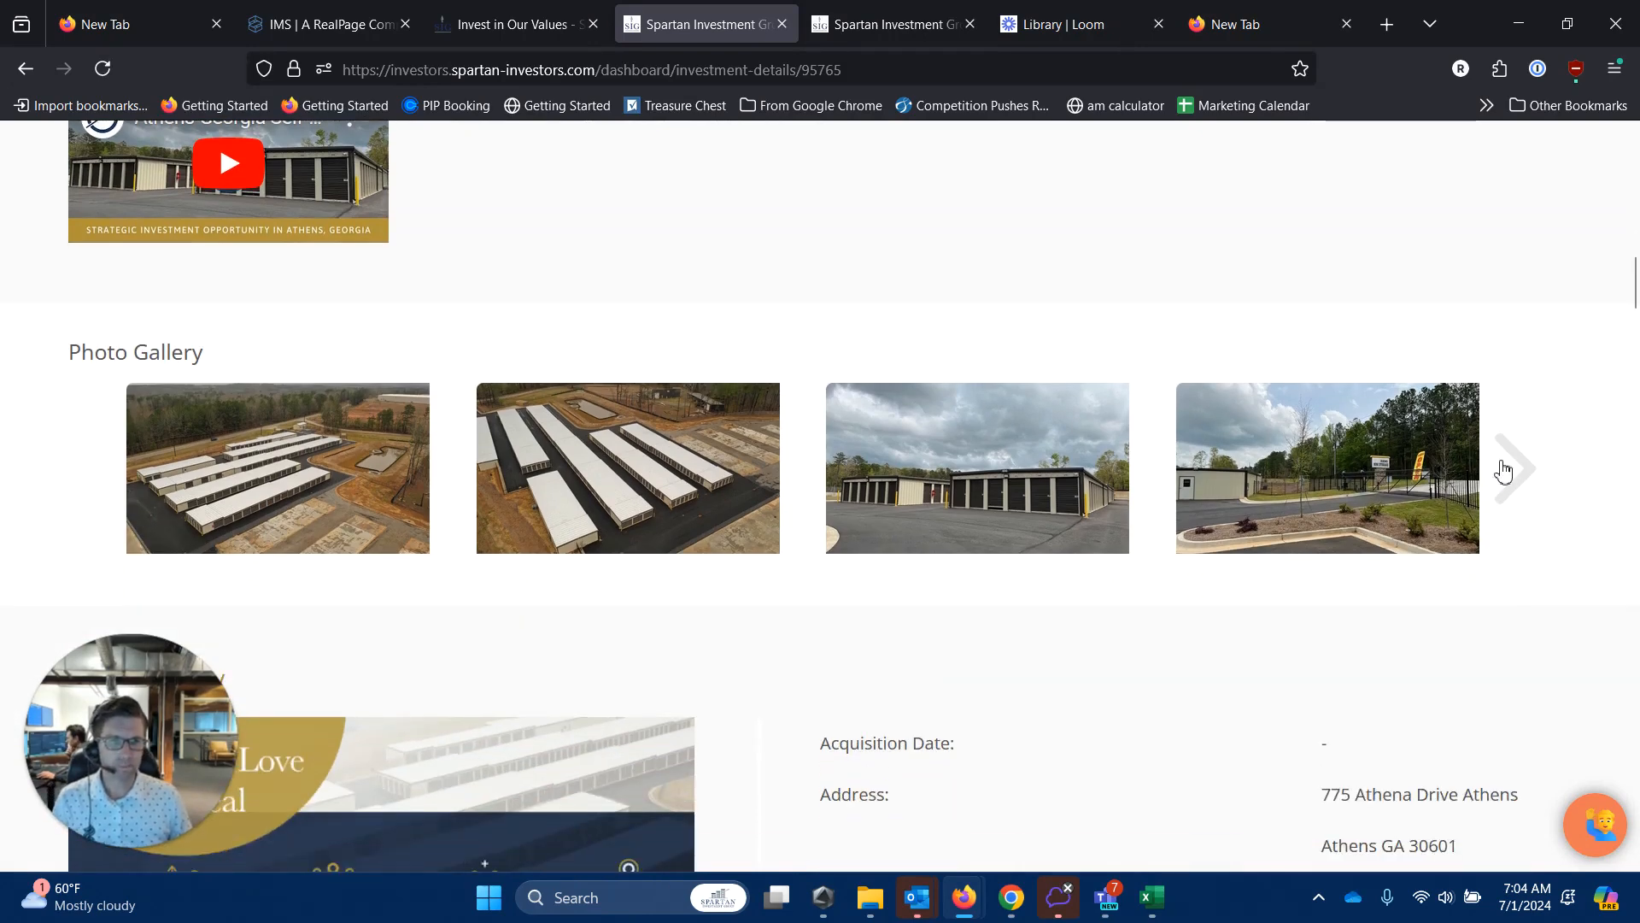
Advance the property photo gallery and return to the top of the offering details.
left_click(1530, 475)
scroll(1190, 627, "down", 9)
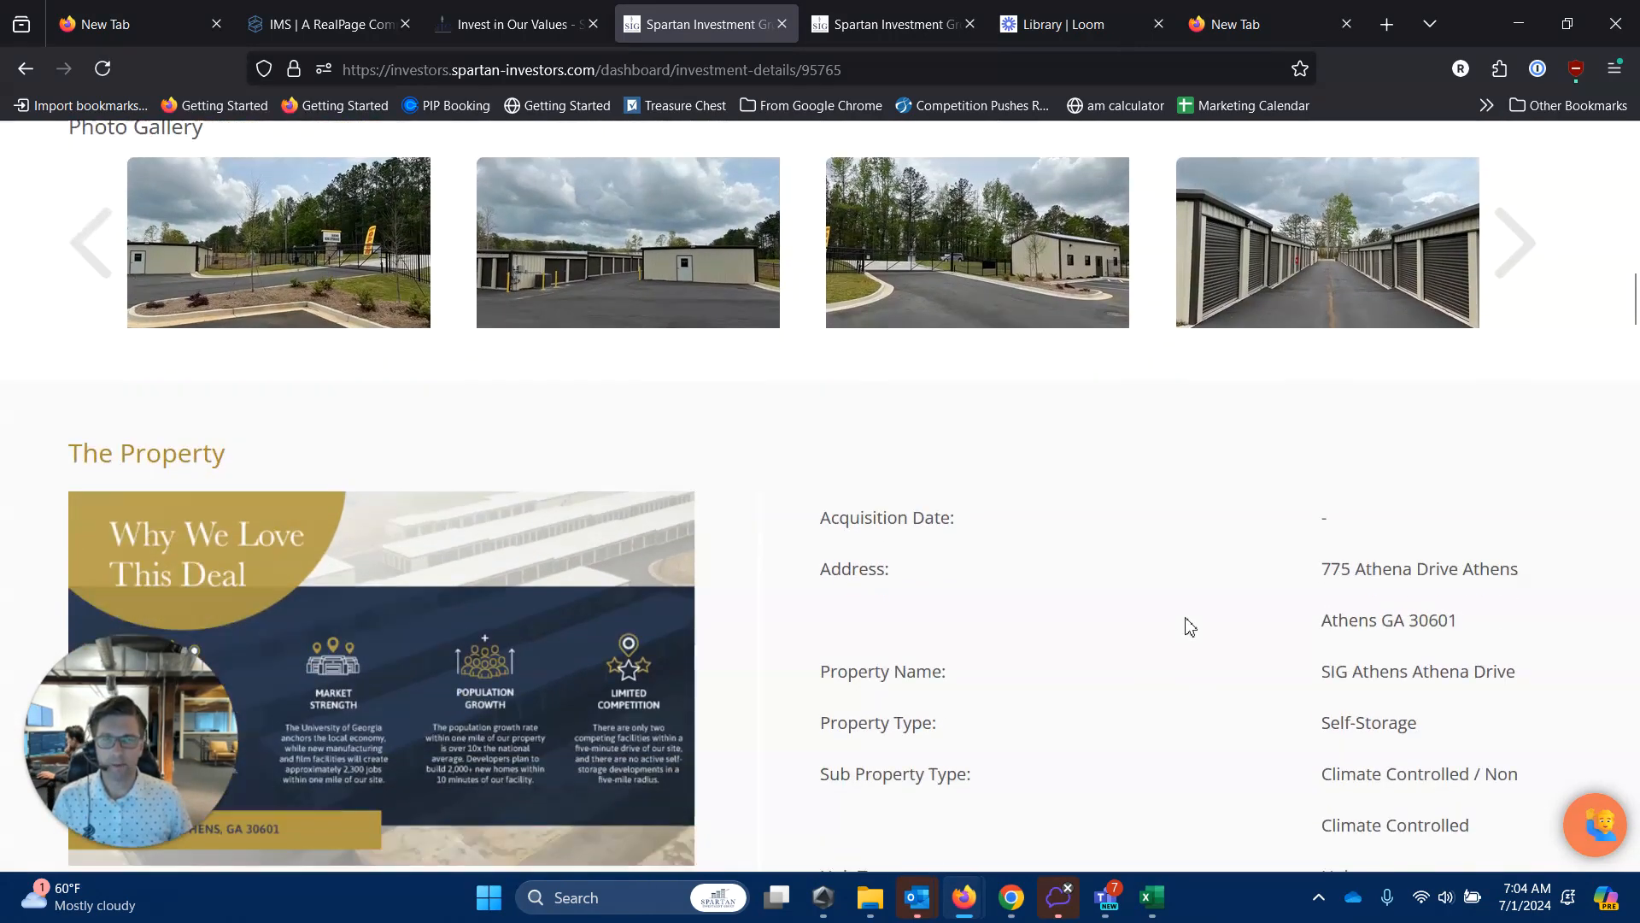
scroll(417, 451, "down", 3)
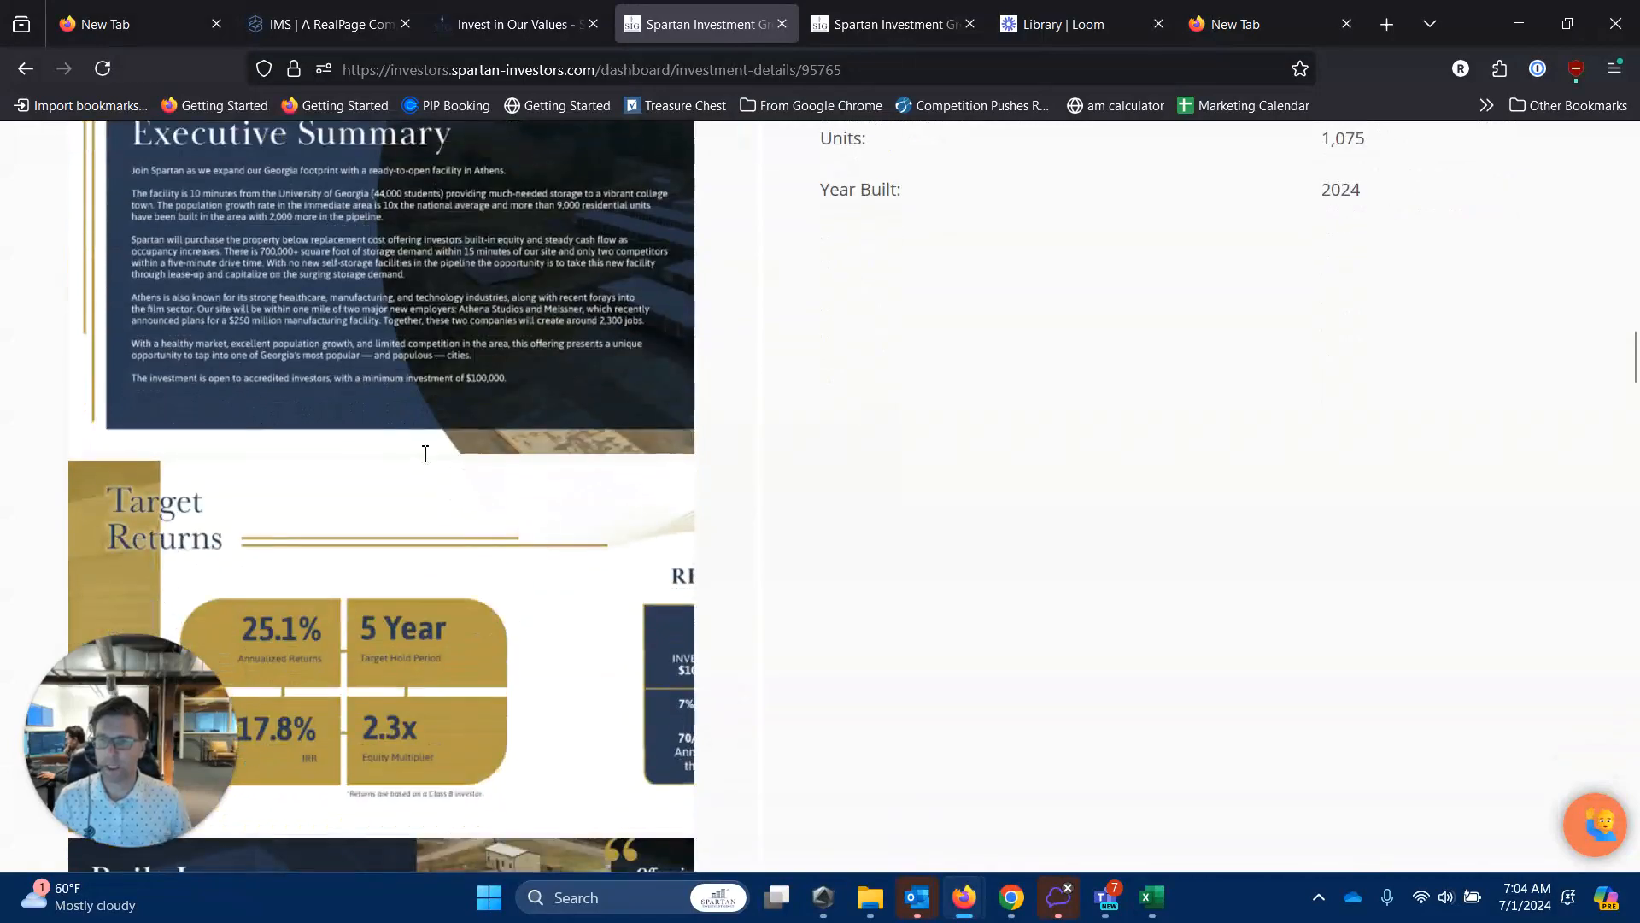
scroll(451, 447, "up", 20)
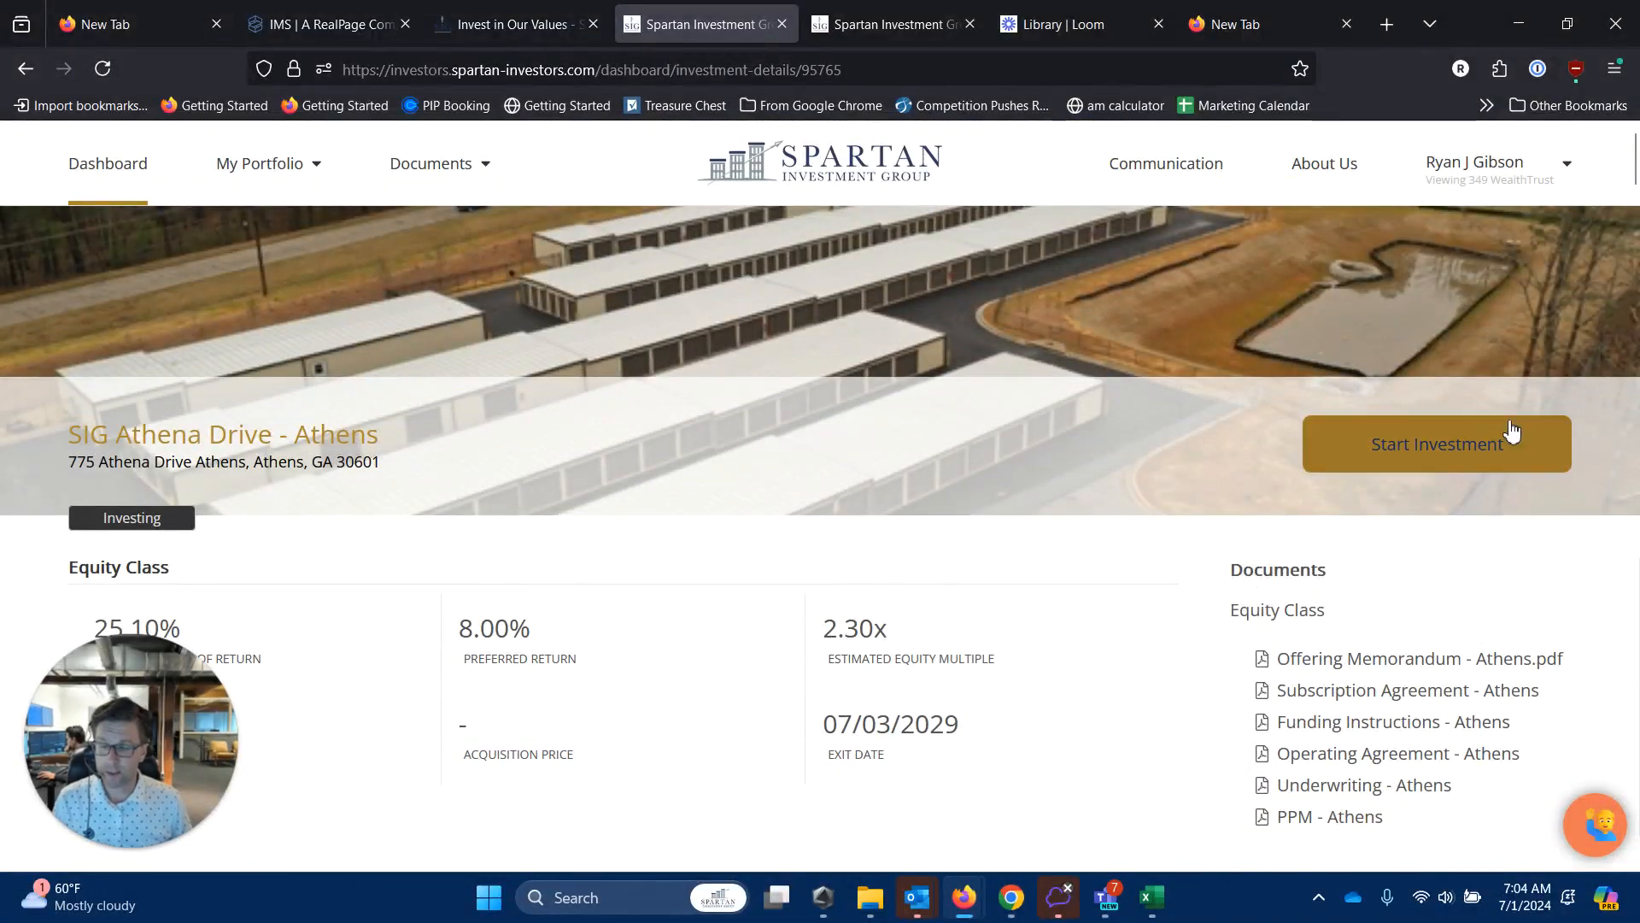
Start investing in SIG Athena Drive and choose Add New Profile from the Profile dropdown.
left_click(1468, 462)
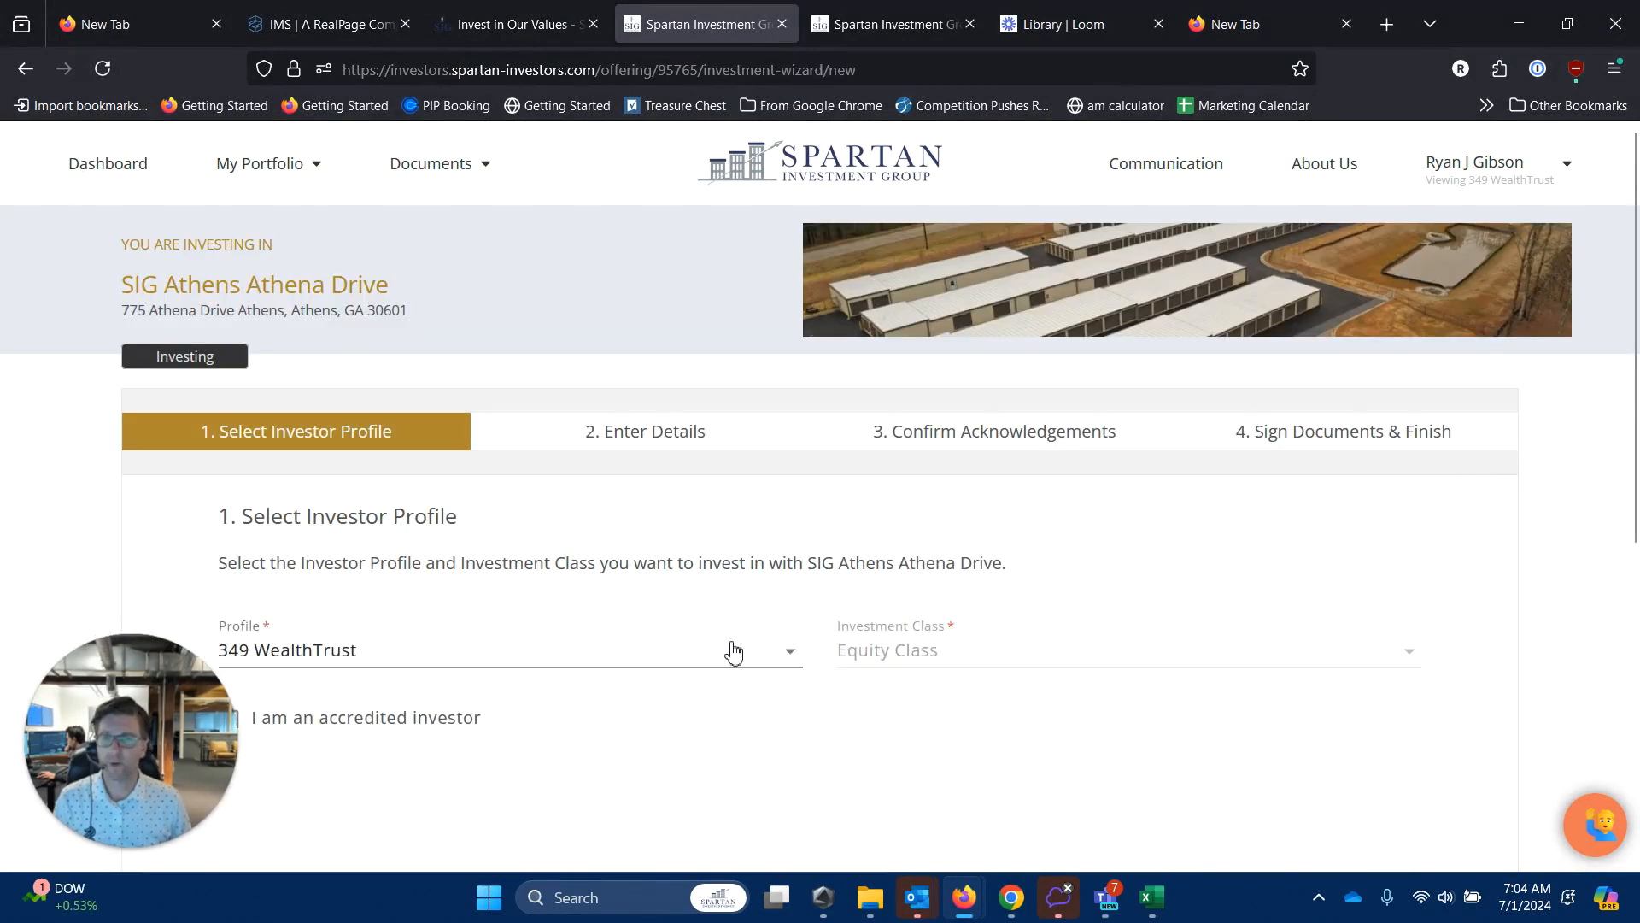
scroll(732, 652, "down", 3)
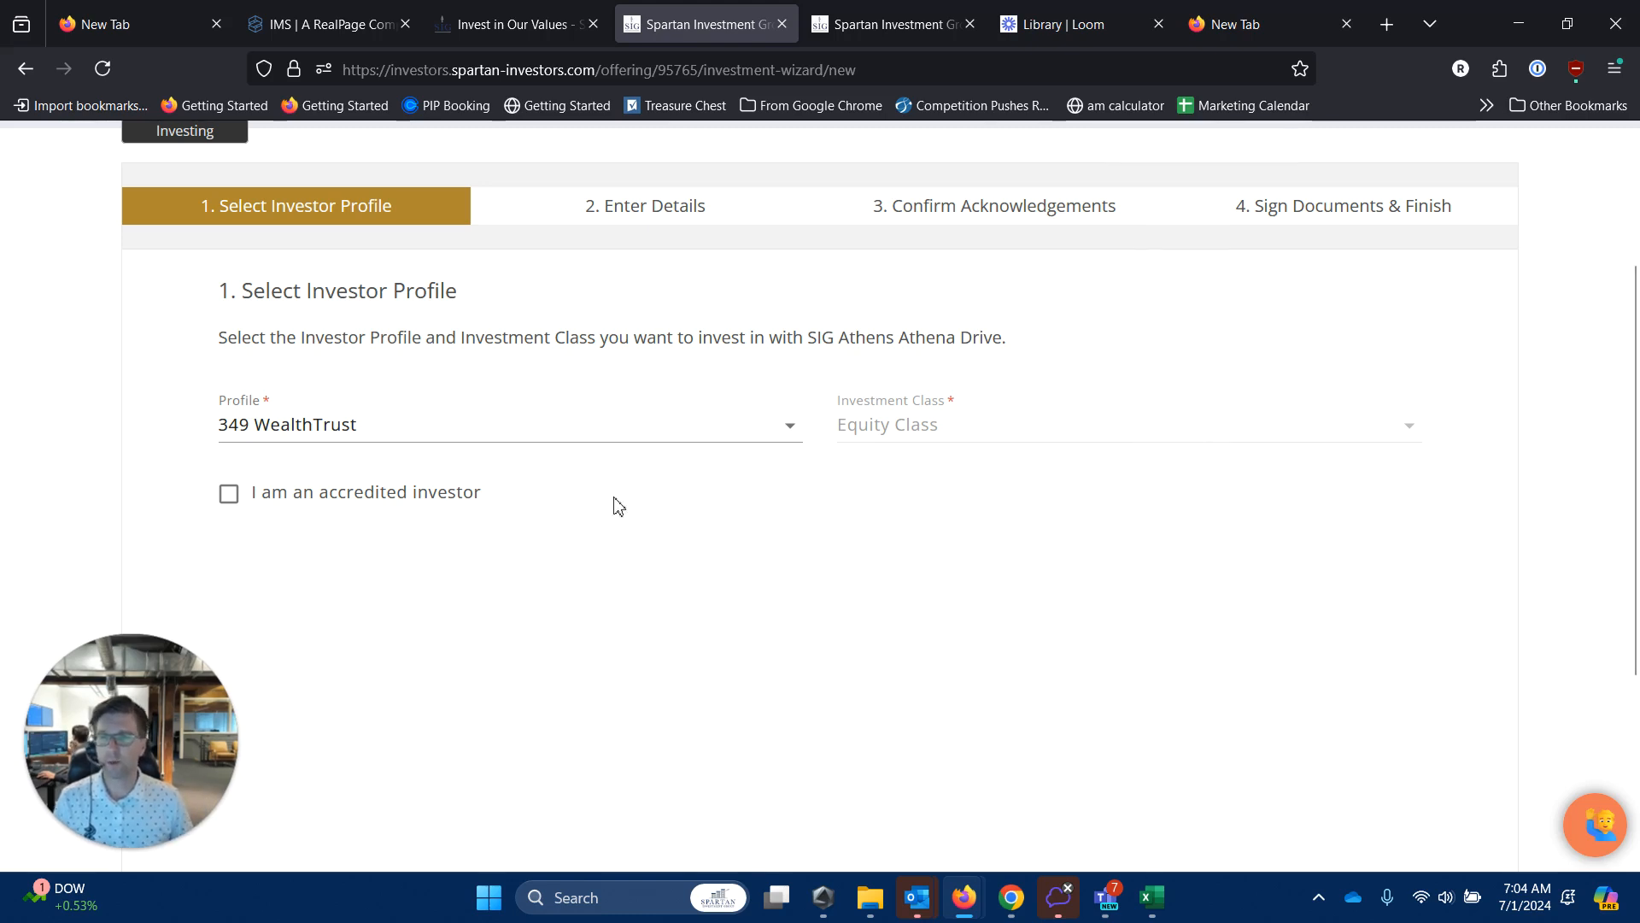
left_click(729, 430)
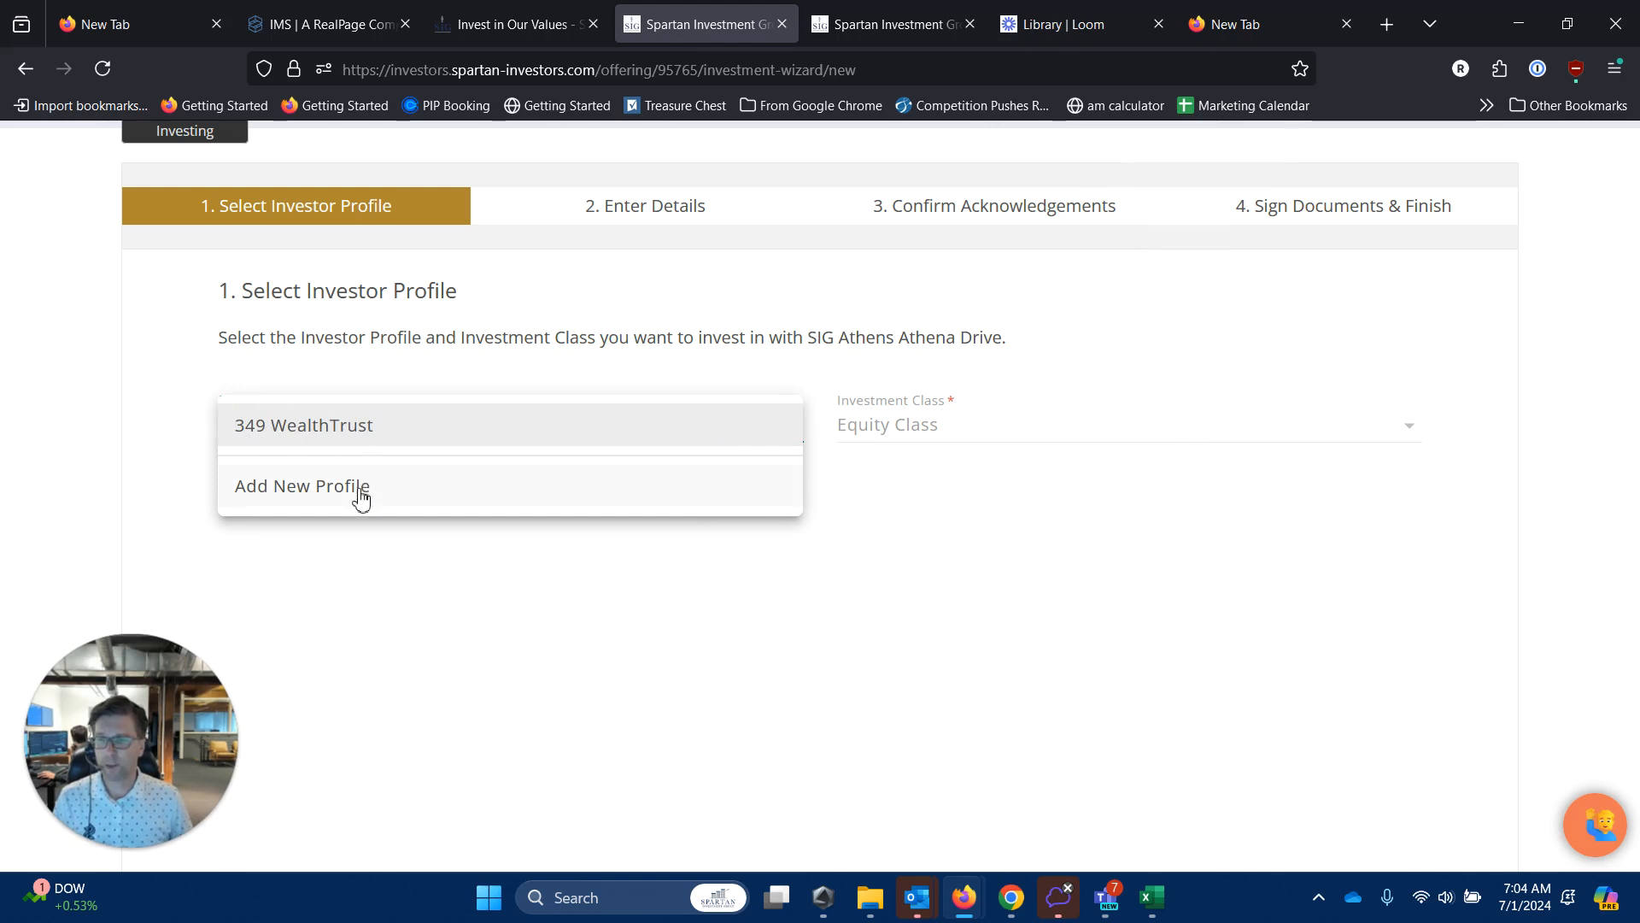
left_click(304, 487)
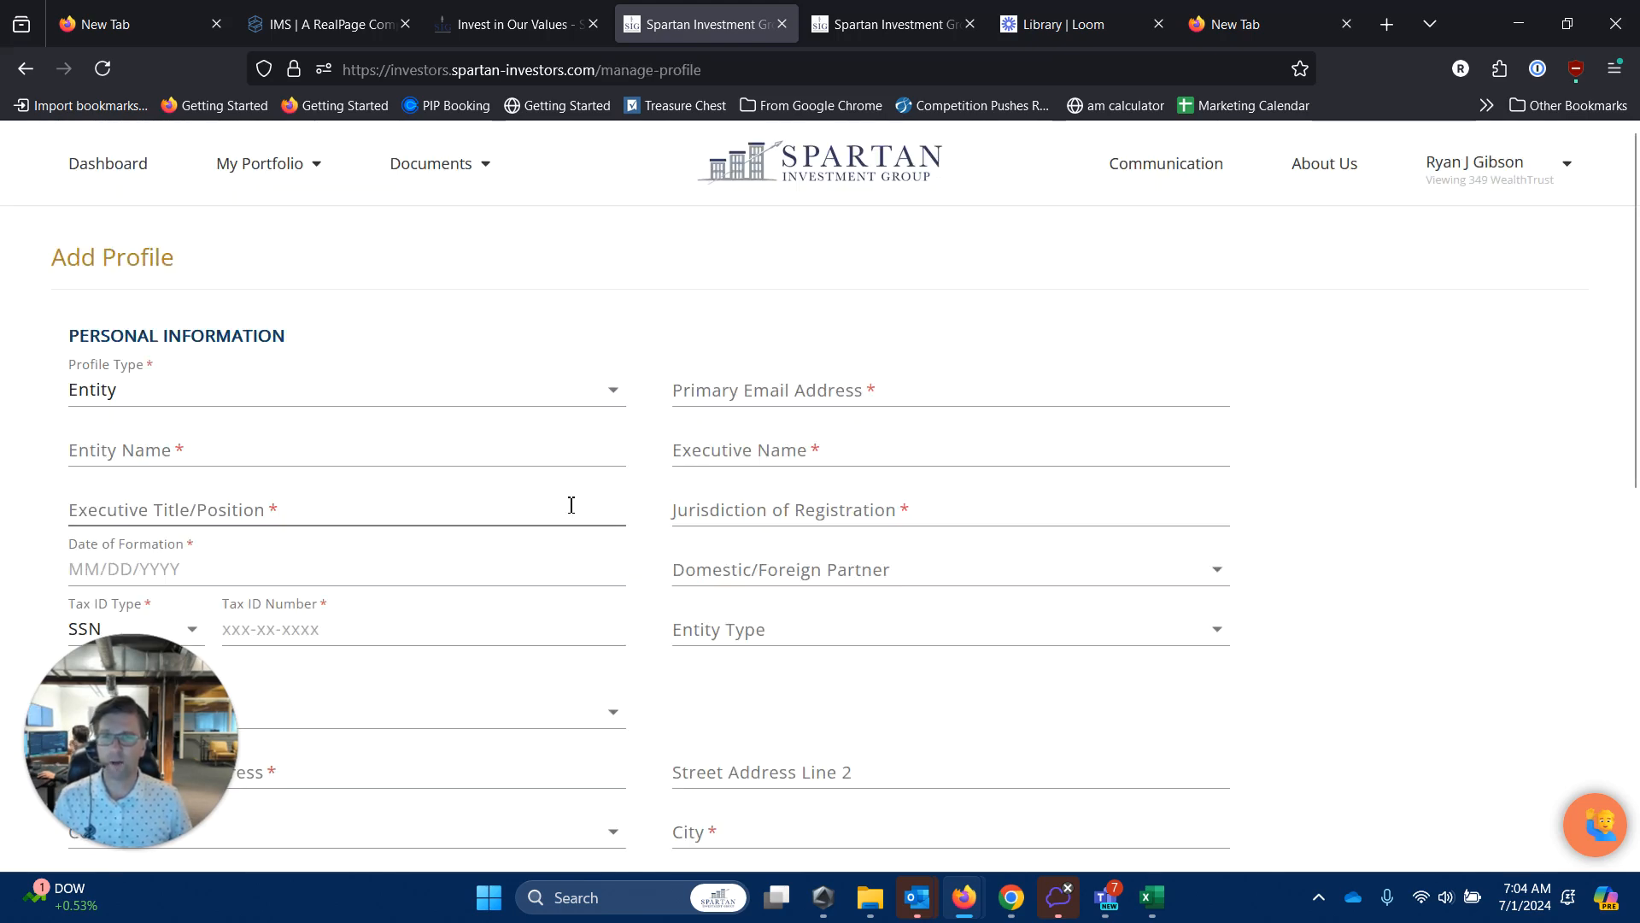
Keep Entity as the profile type, then leave the unsaved profile form to return to the wizard.
scroll(496, 316, "down", 2)
left_click(499, 297)
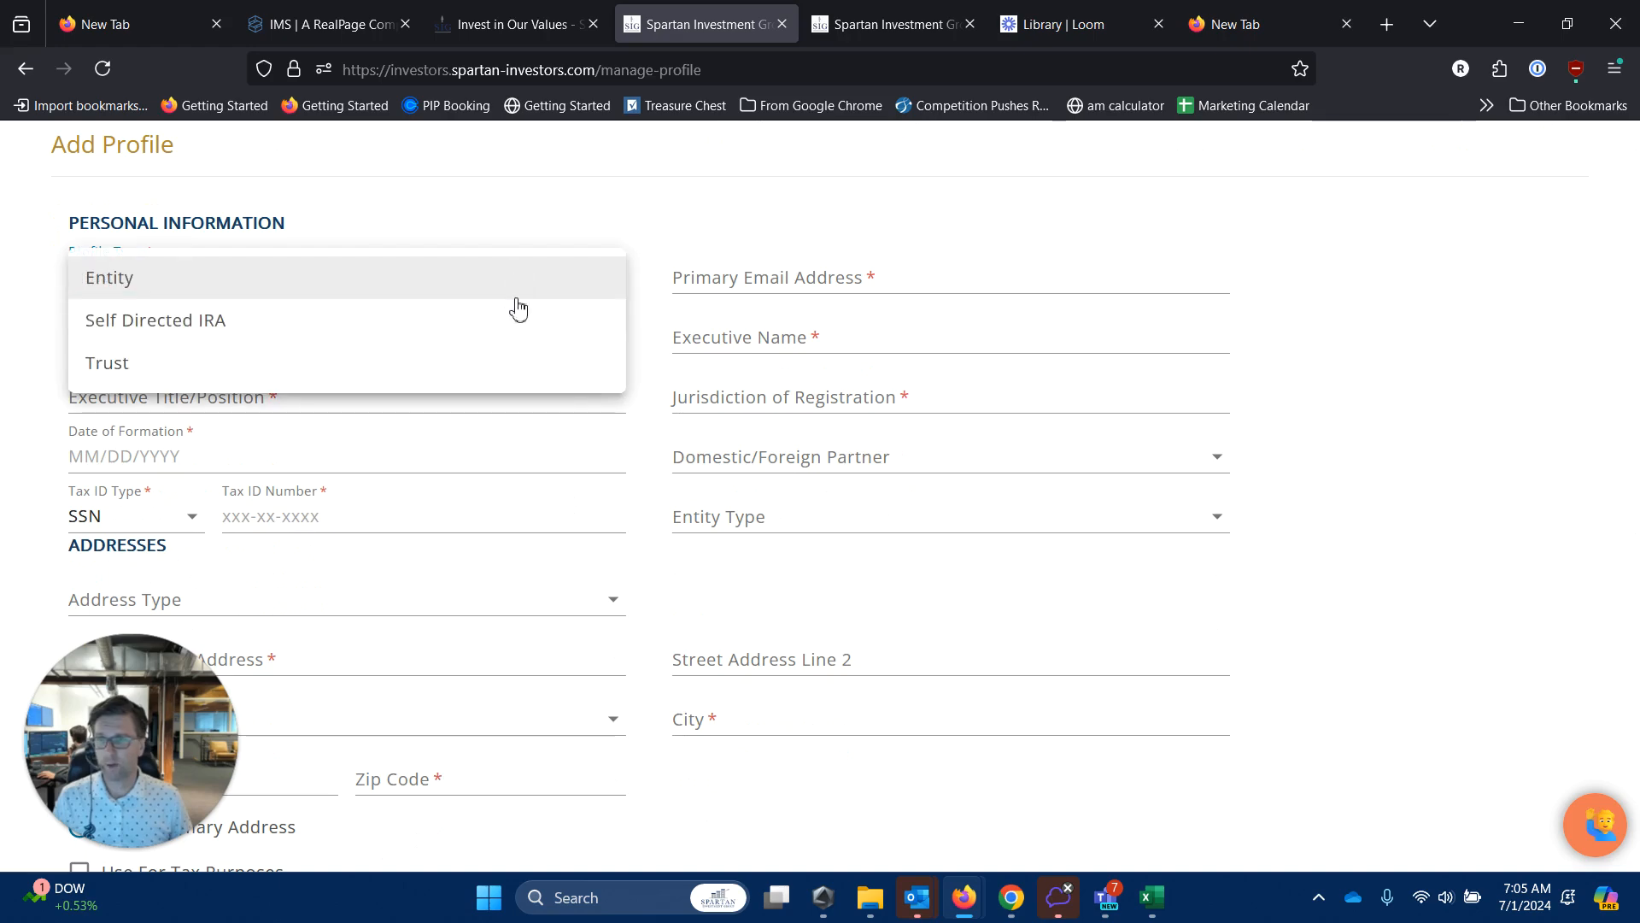
left_click(955, 170)
left_click(25, 68)
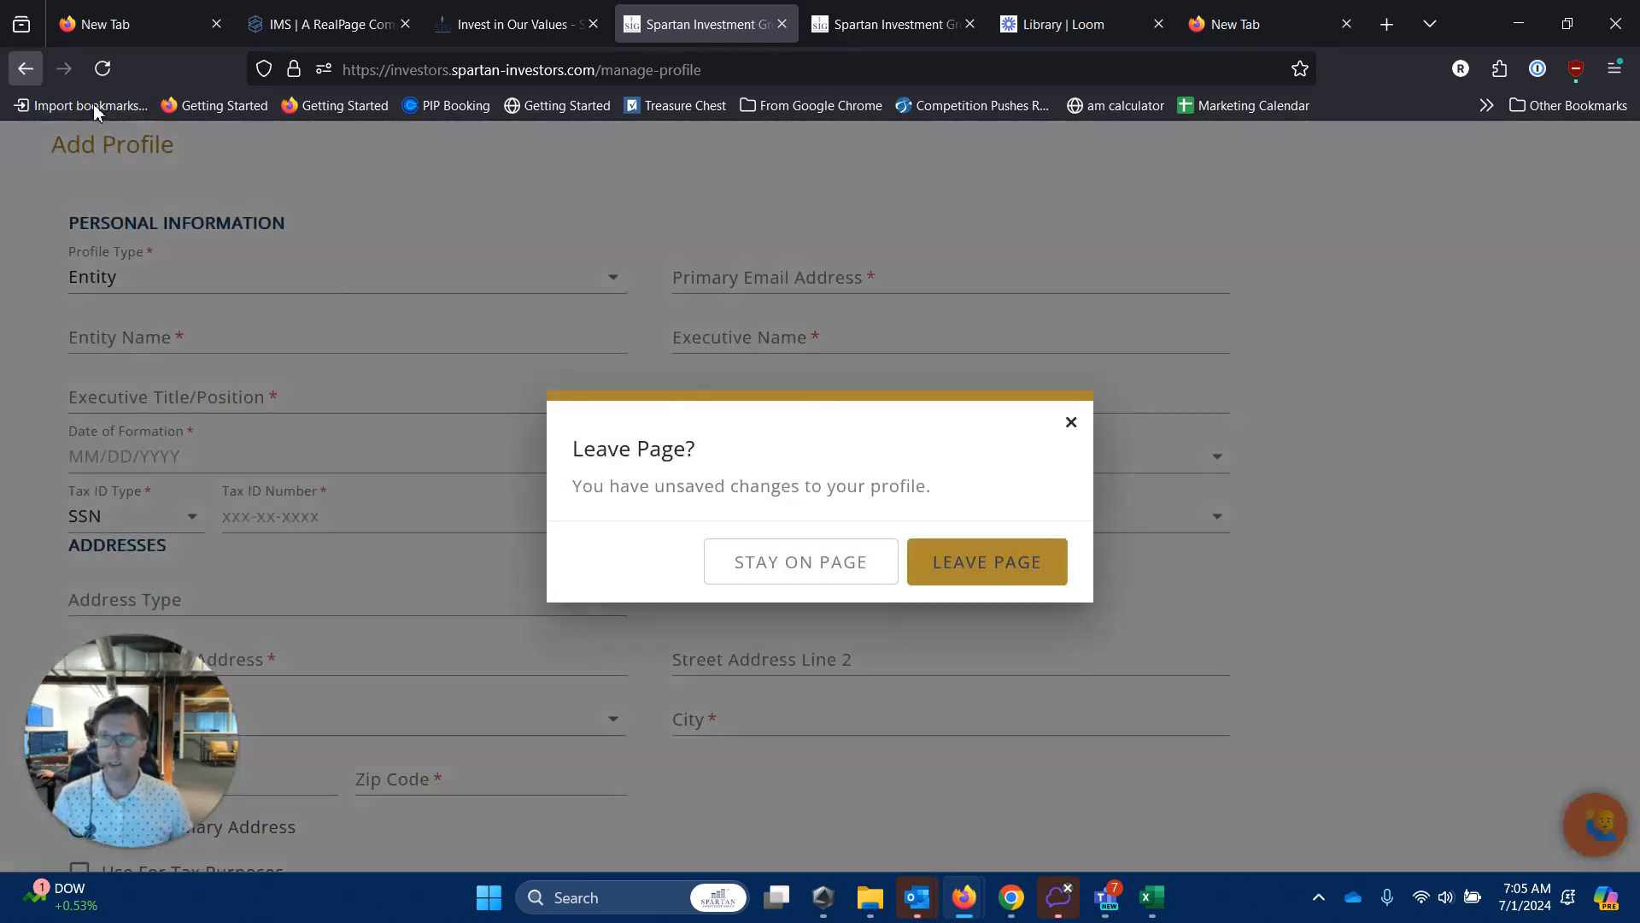
left_click(855, 574)
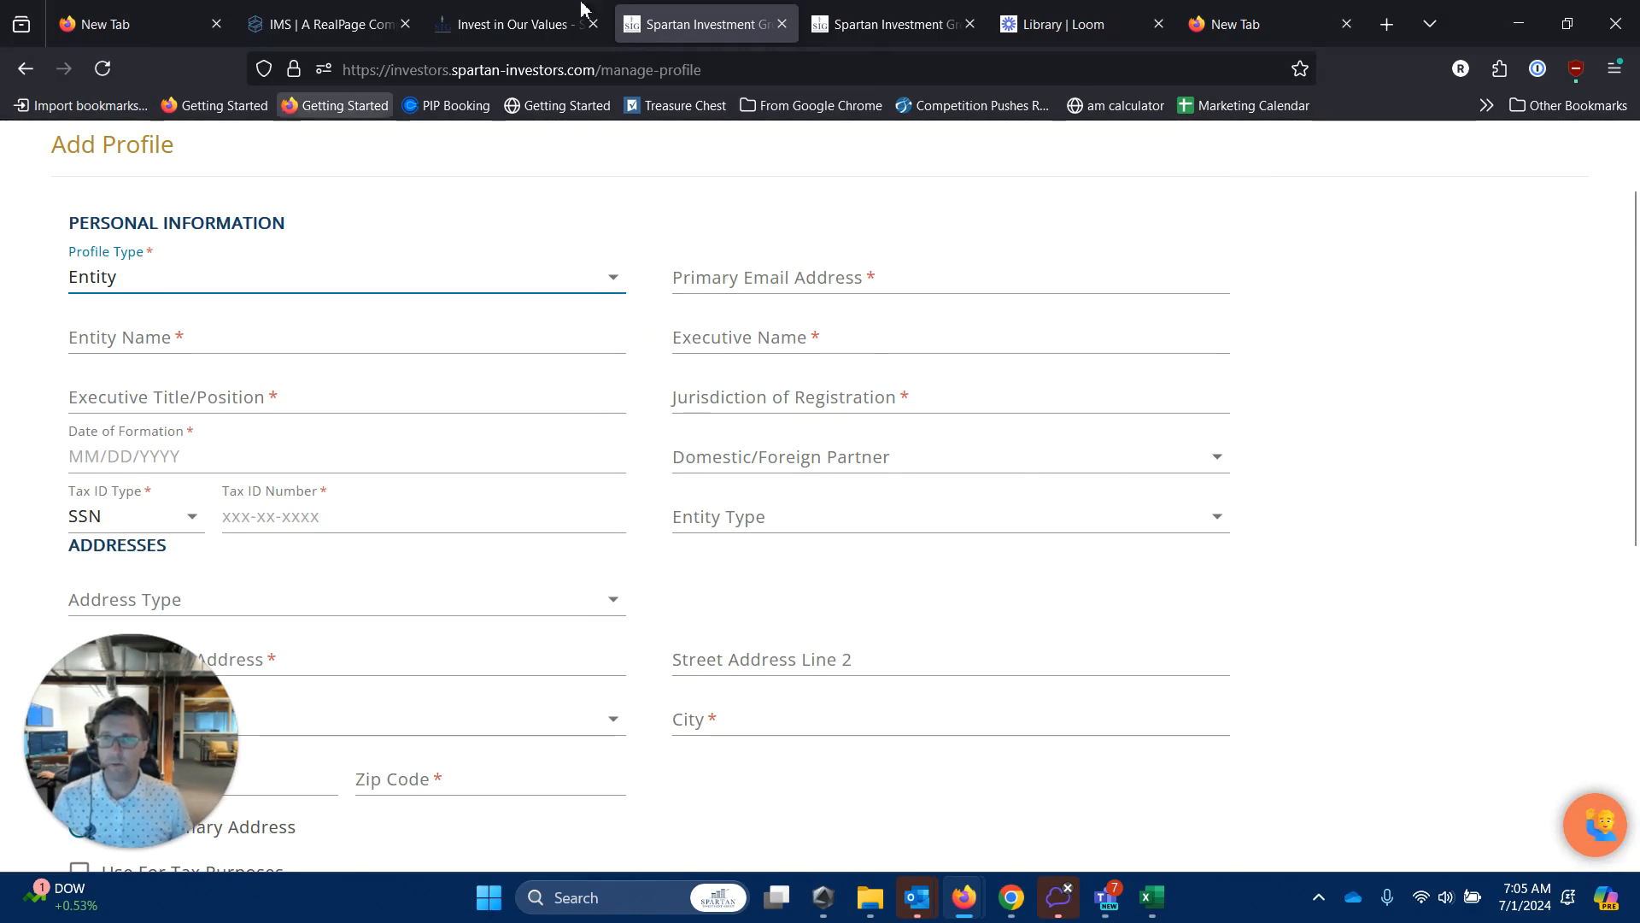
left_click(25, 69)
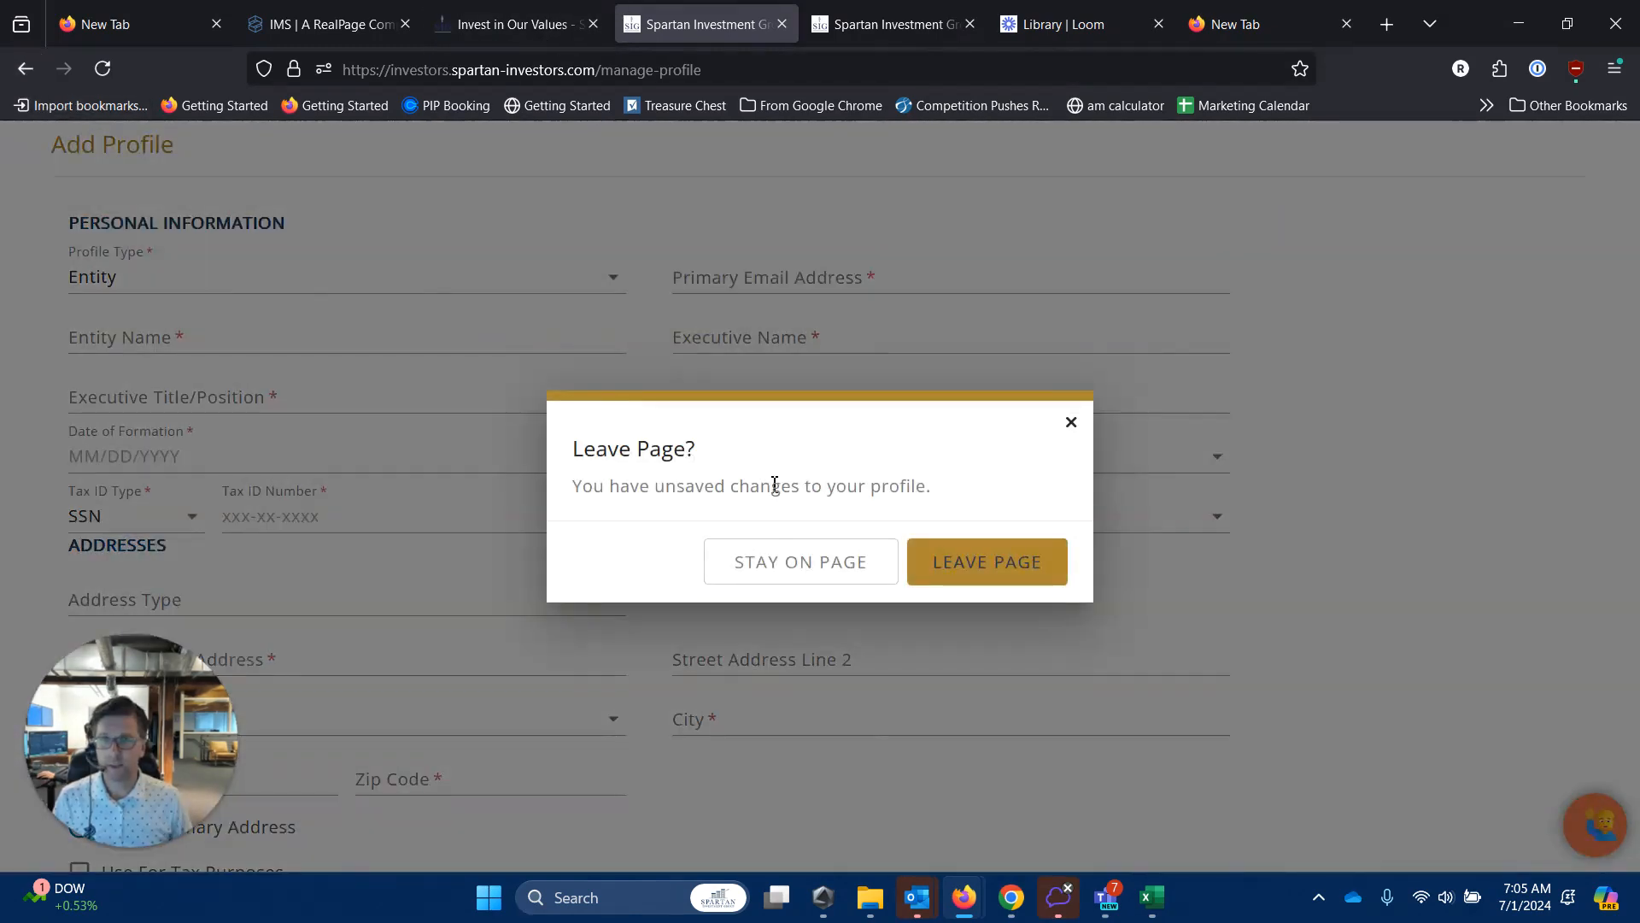
left_click(967, 566)
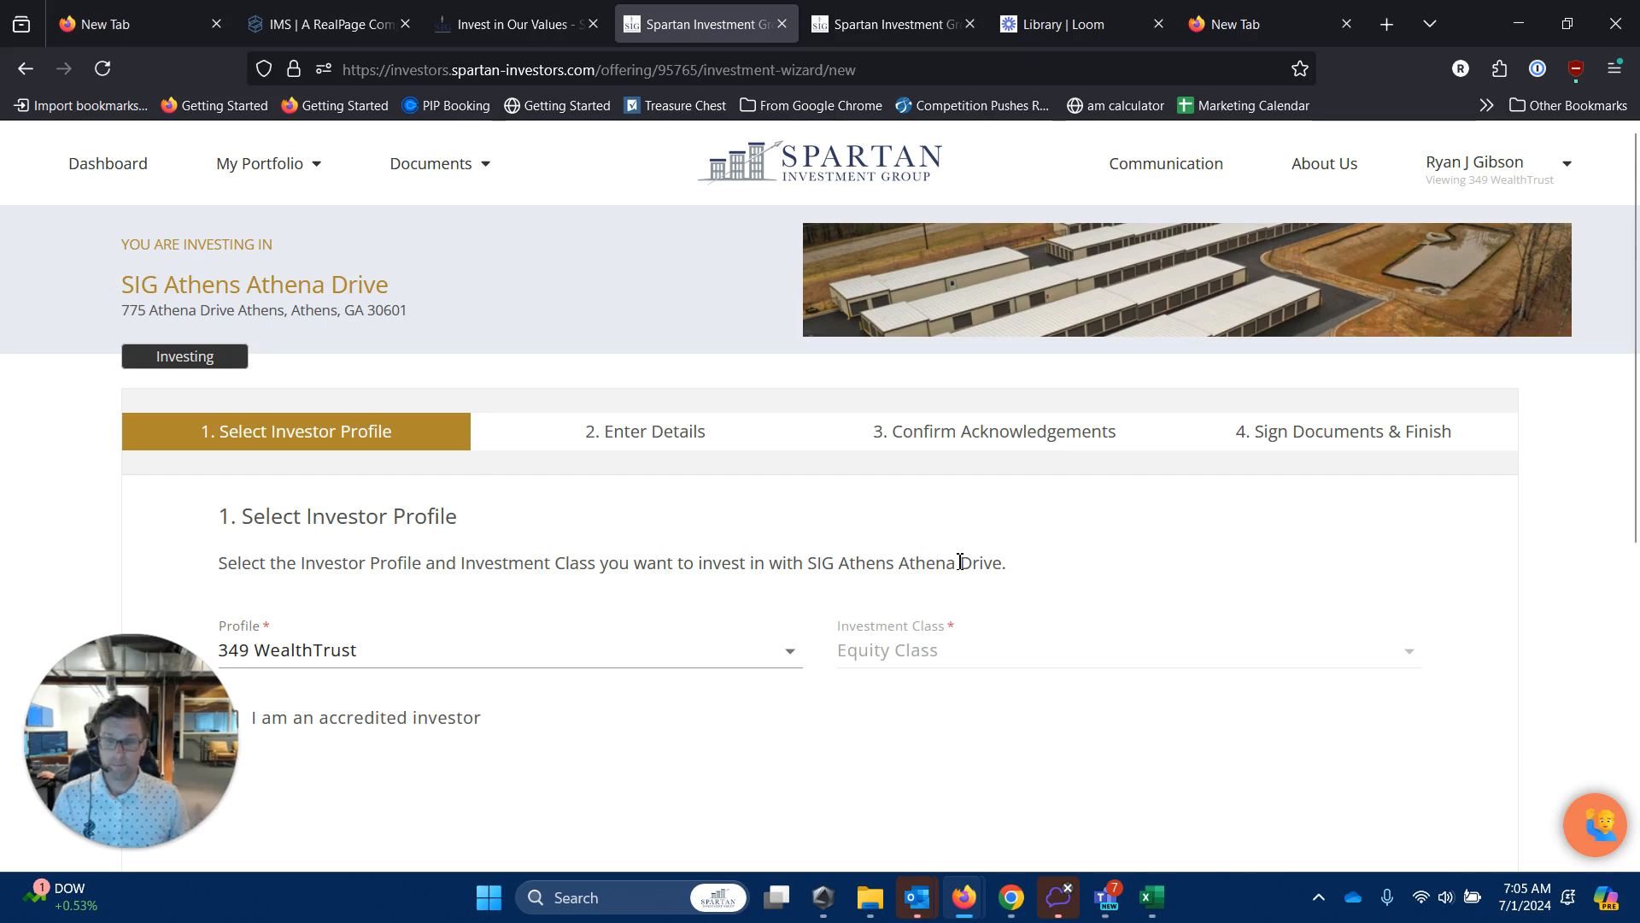
Keep the existing investor profile and tick 'I am an accredited investor'.
scroll(943, 726, "down", 3)
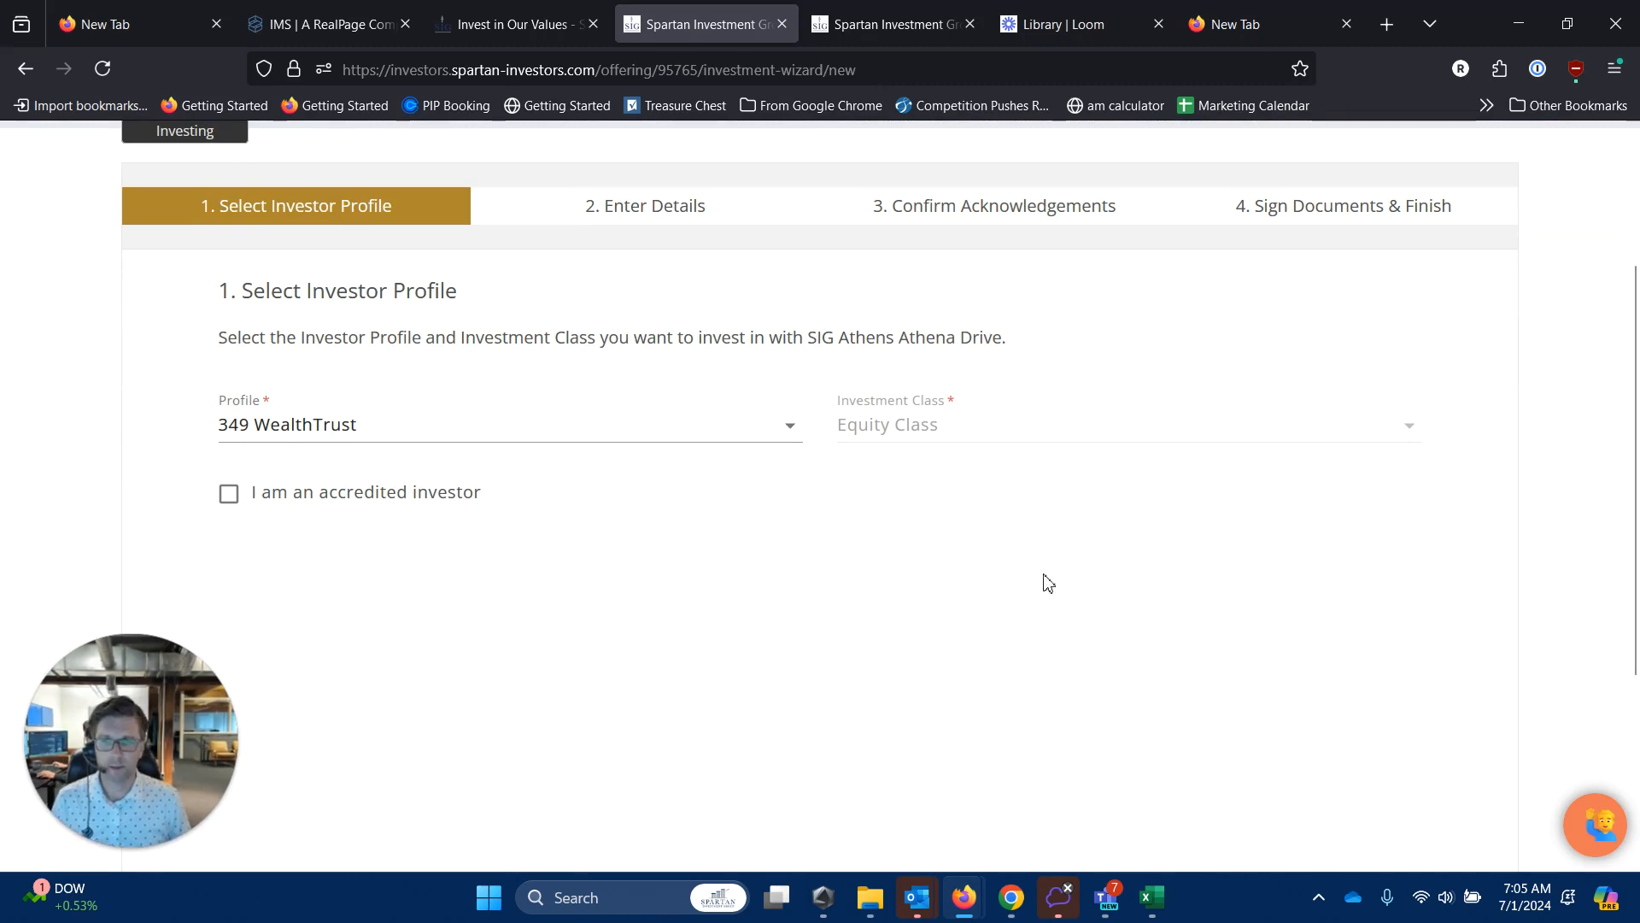
scroll(1057, 588, "down", 2)
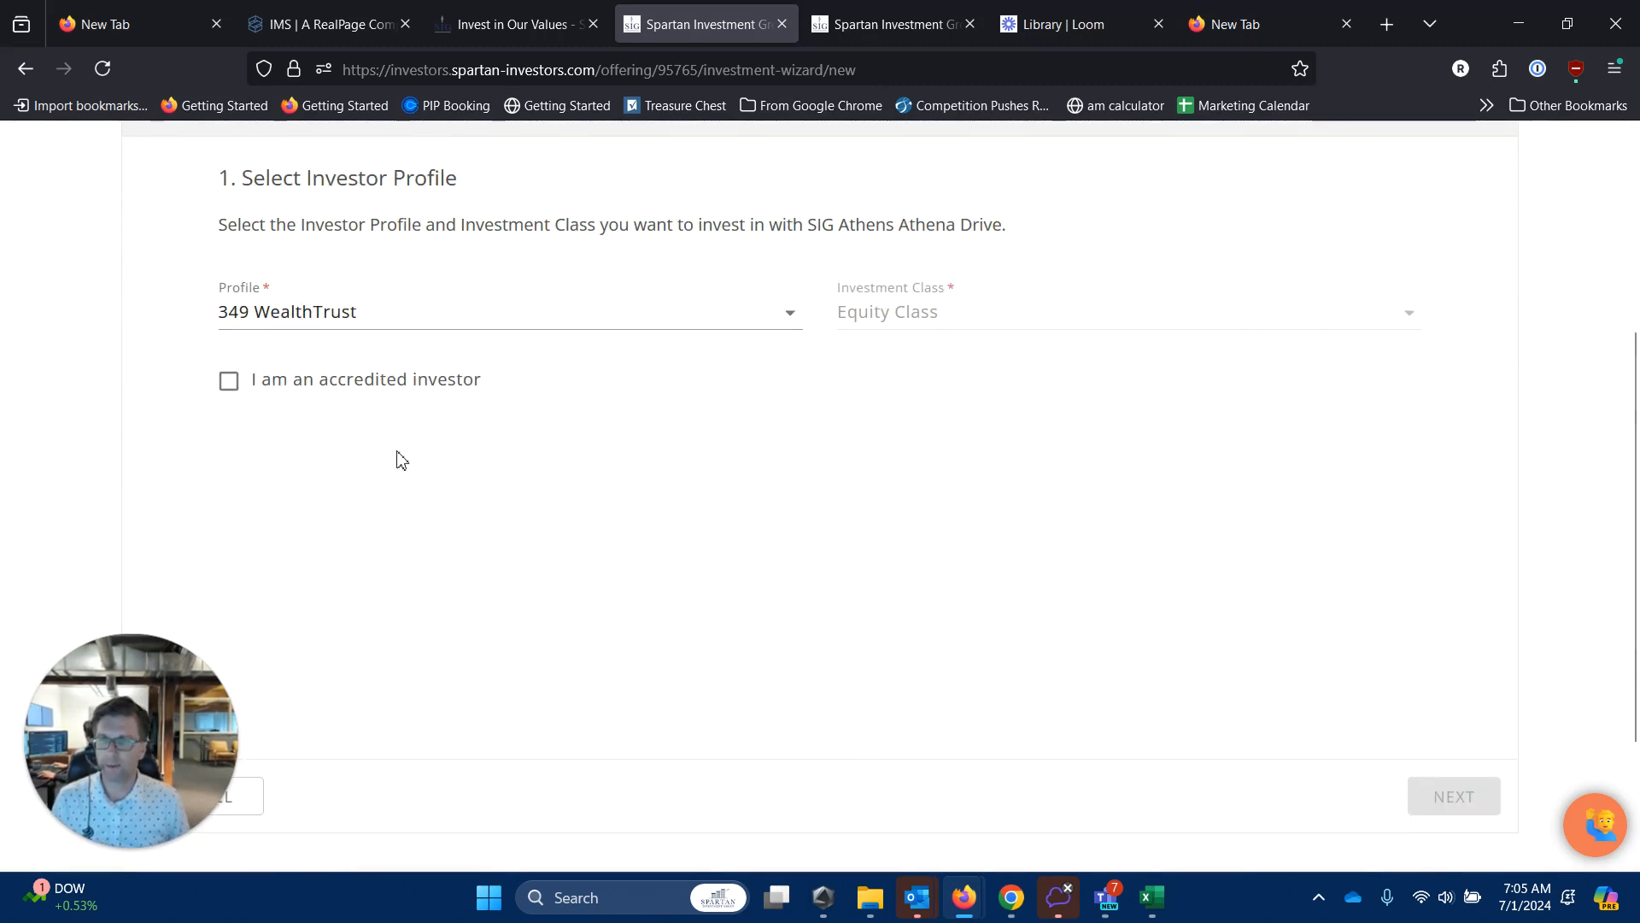
left_click(311, 319)
left_click(286, 325)
left_click(229, 381)
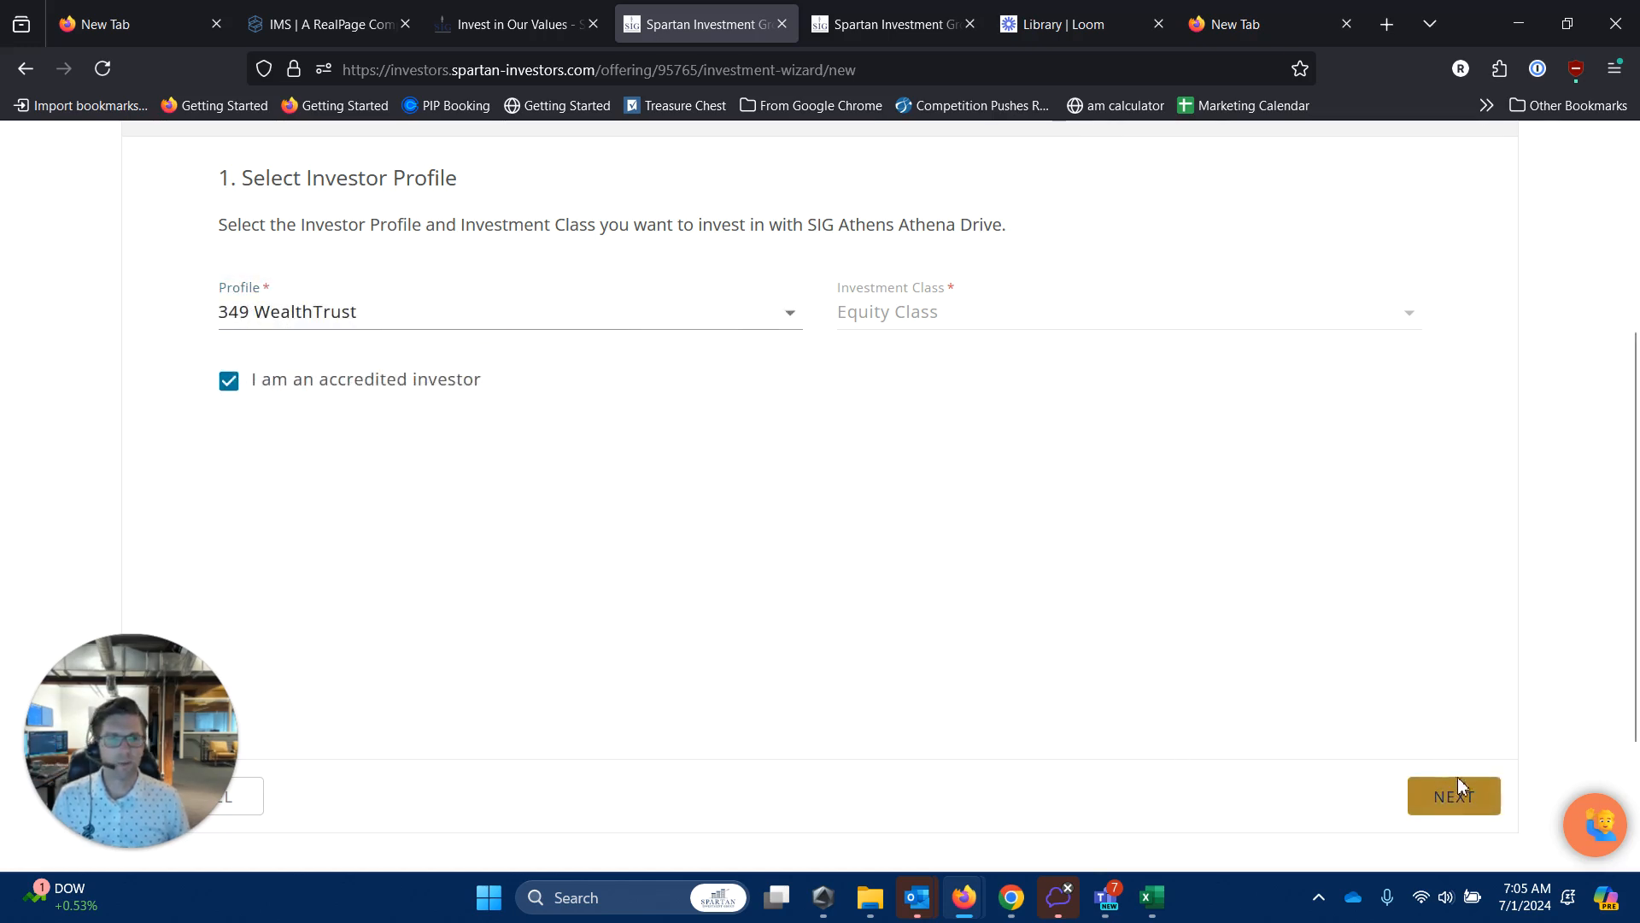
Claim the Net Worth, Individual Income, Joint Income and Business Investor accreditation methods.
left_click(1458, 791)
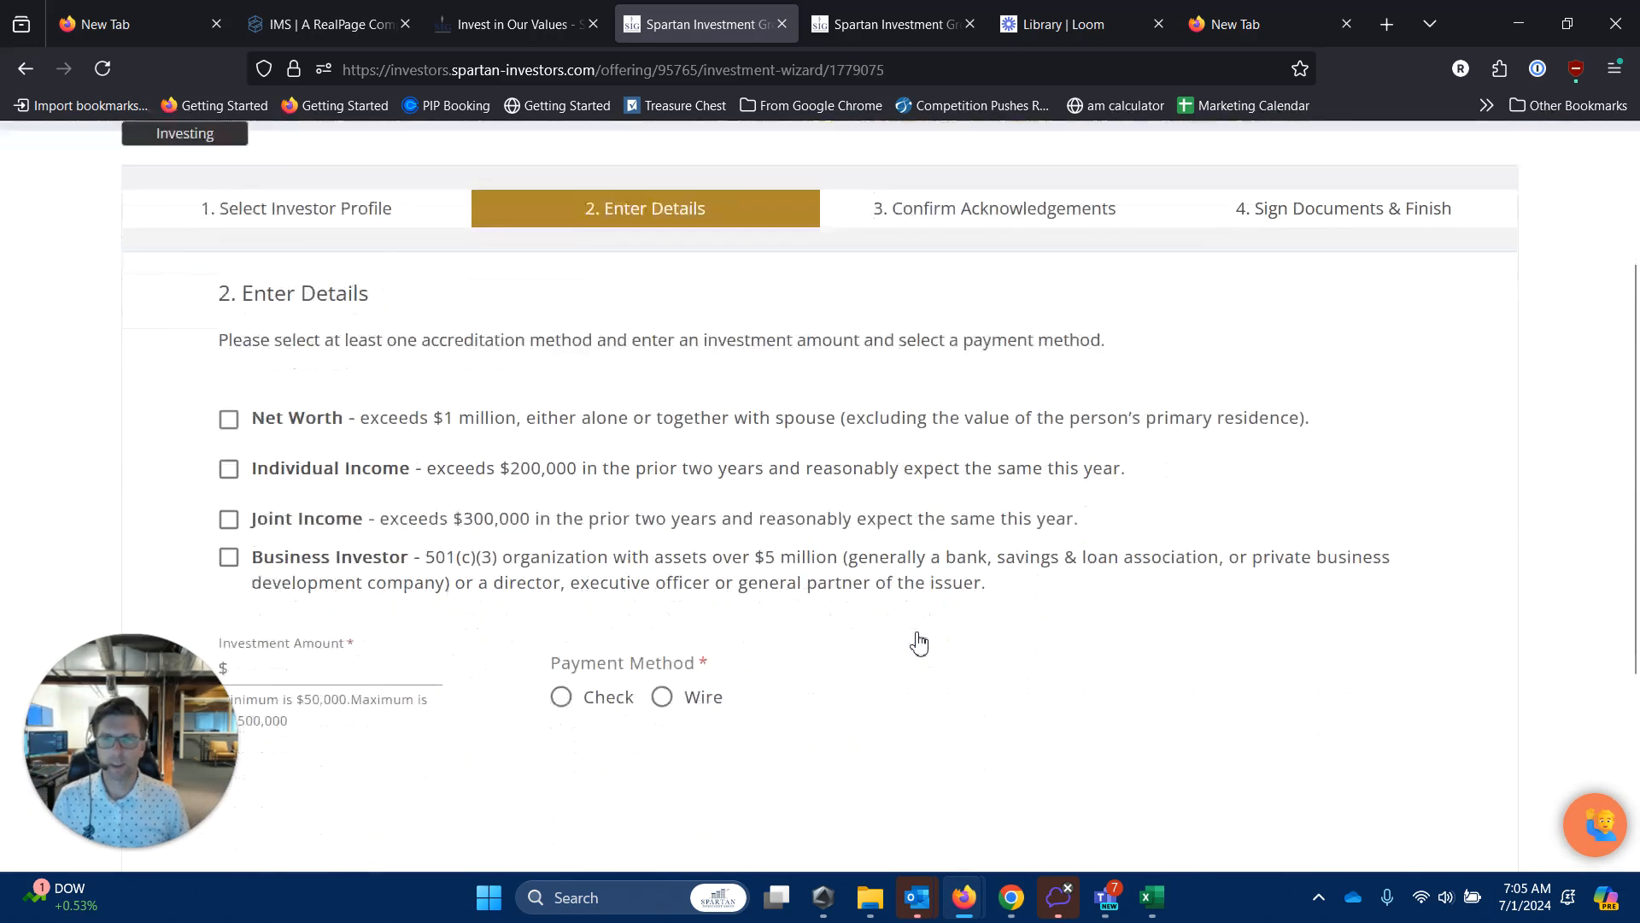
left_click(229, 303)
left_click(229, 353)
left_click(229, 403)
left_click(229, 441)
Enter a $100,000 investment amount, choose Wire as payment, and continue.
left_click(333, 557)
type("100,000")
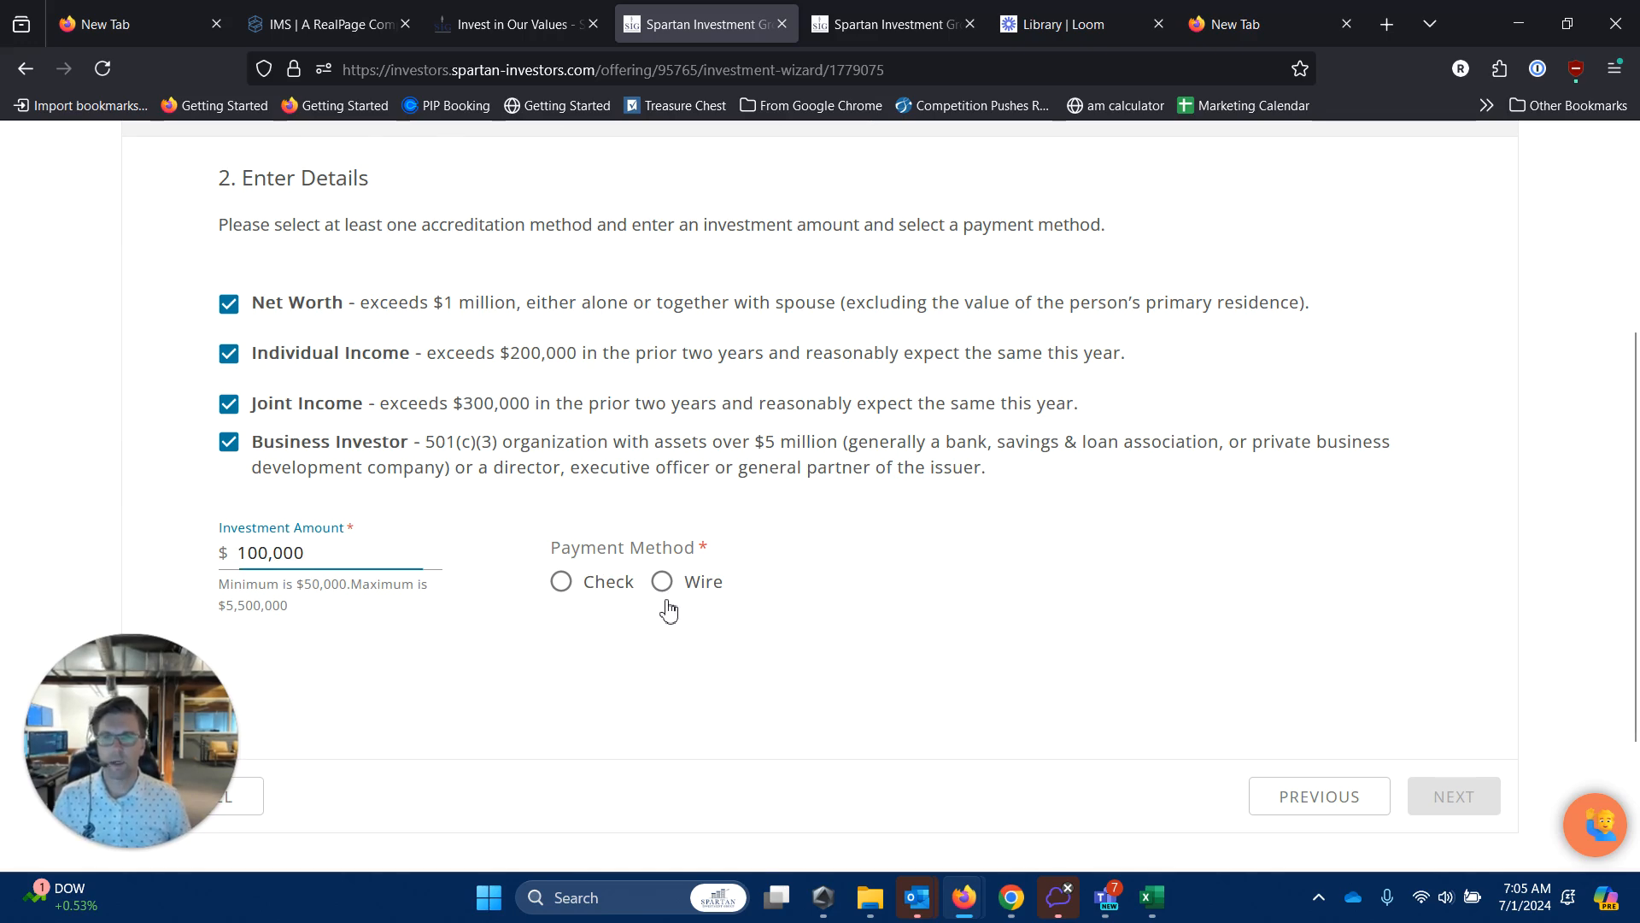
left_click(666, 601)
left_click(1487, 817)
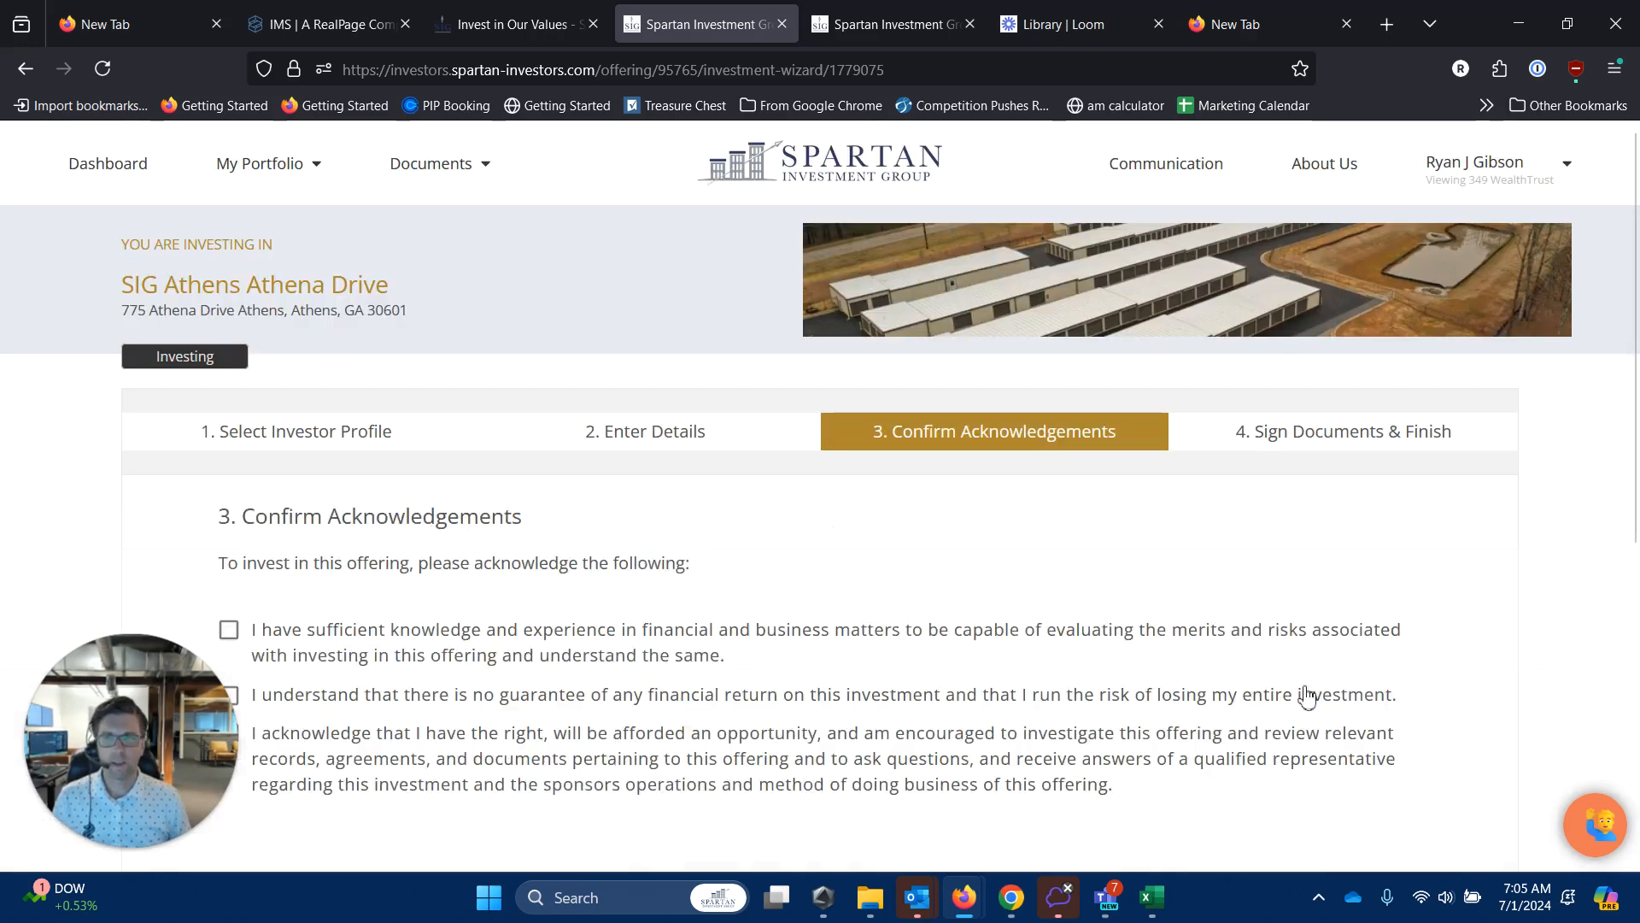
Accept all three acknowledgements and advance to step 4, Sign Documents & Finish.
scroll(850, 631, "down", 1)
scroll(854, 628, "down", 1)
left_click(229, 404)
left_click(229, 469)
left_click(230, 511)
scroll(867, 641, "down", 2)
left_click(1453, 688)
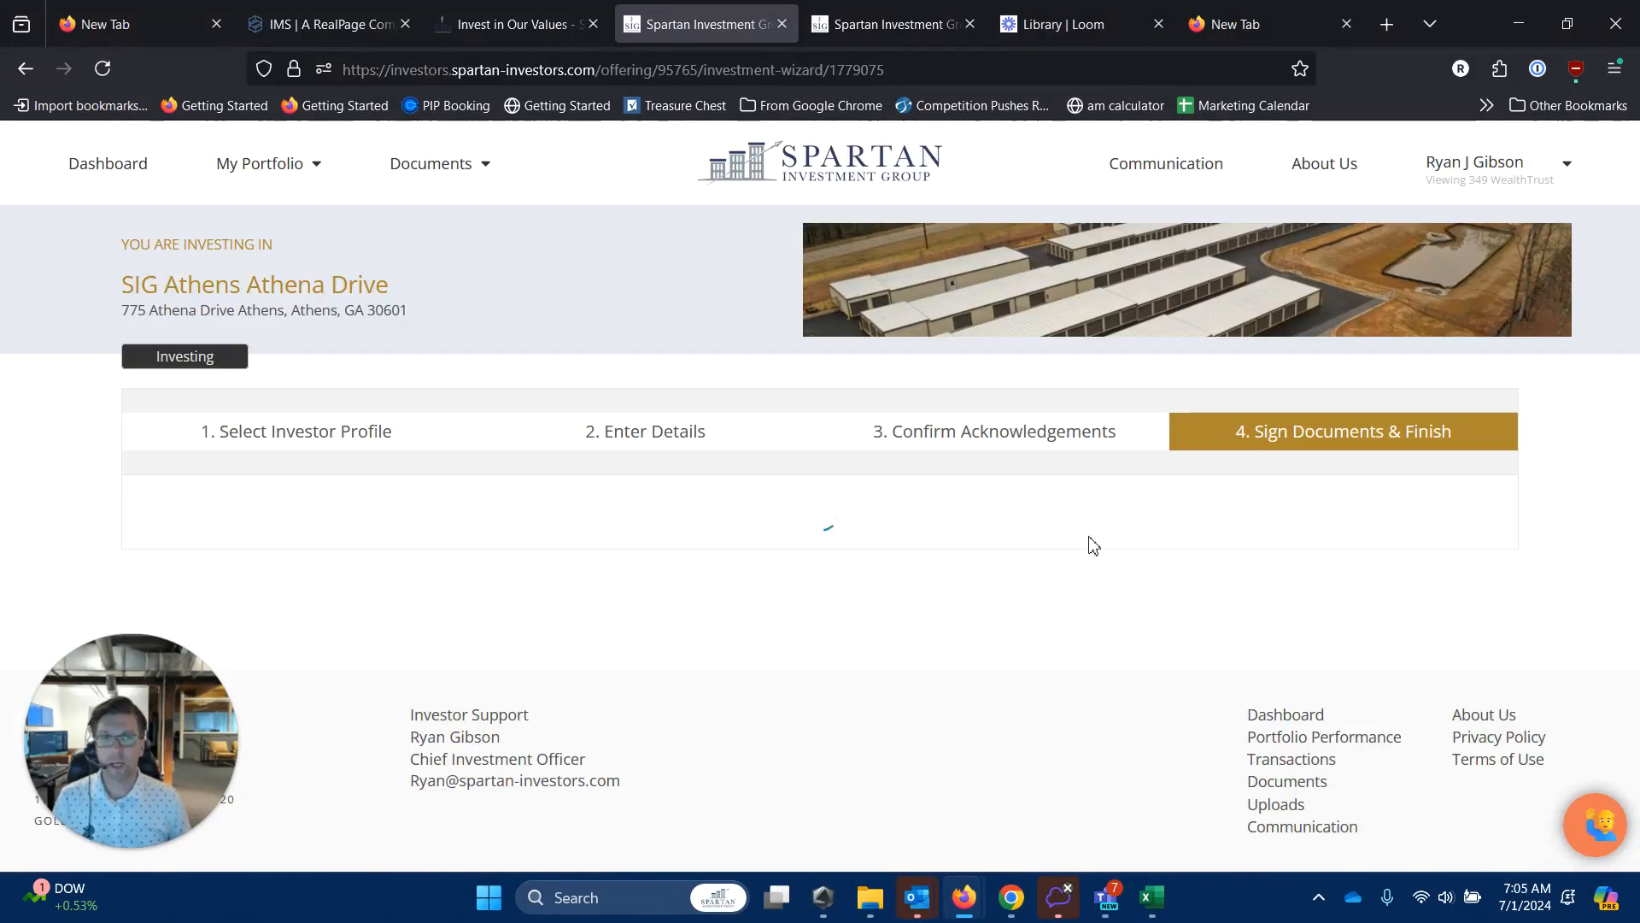
scroll(1085, 540, "down", 1)
scroll(864, 579, "down", 1)
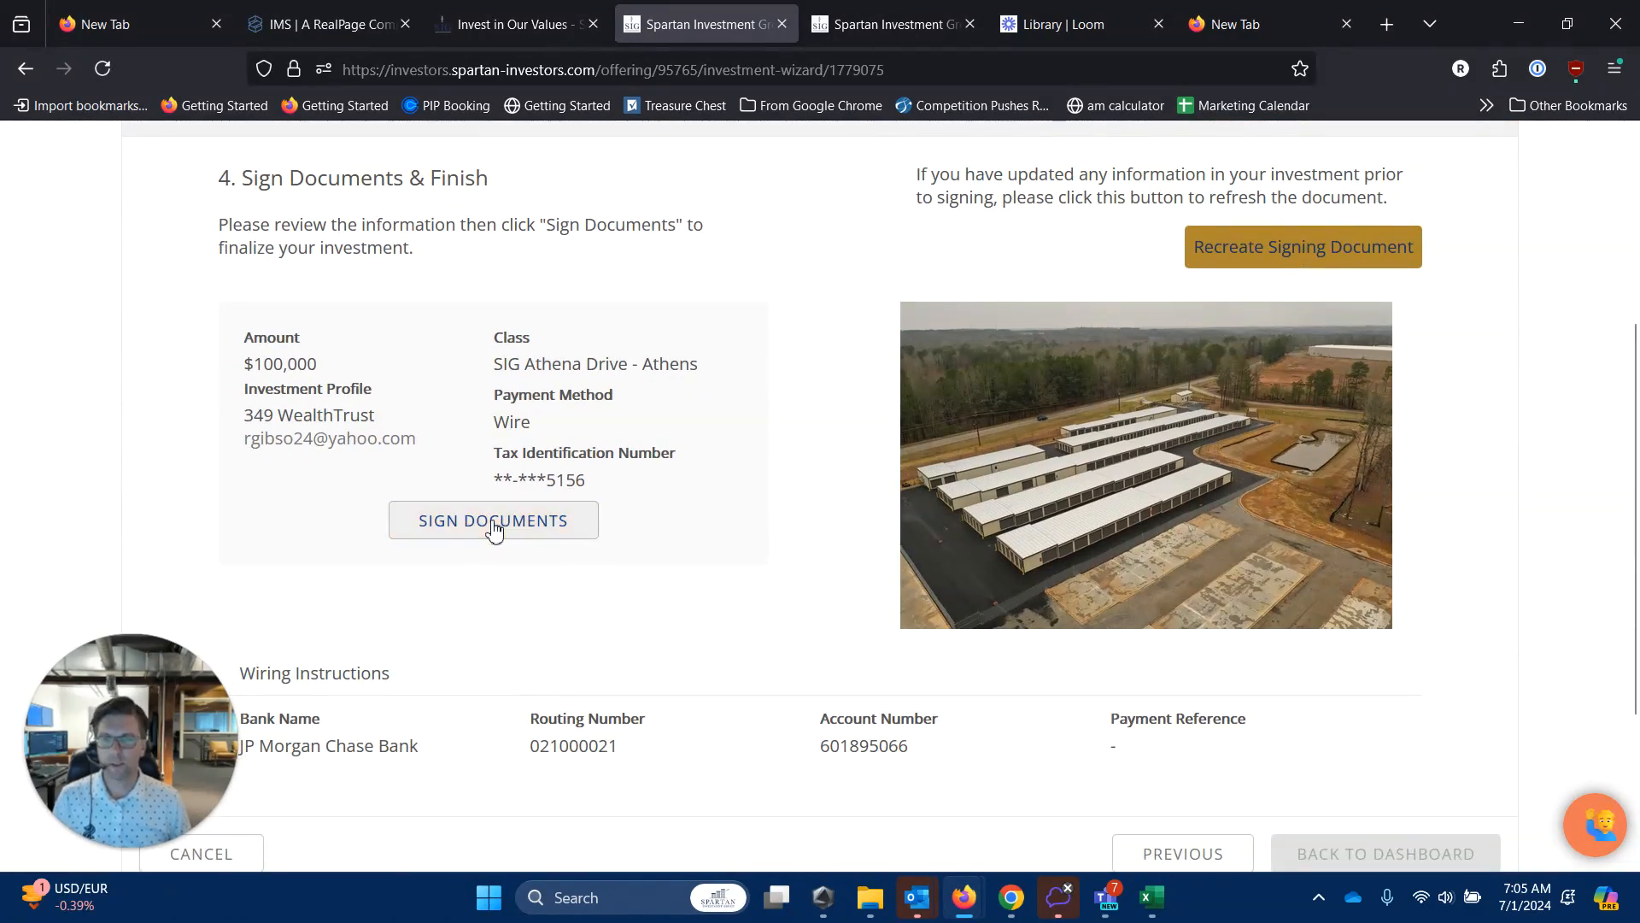
Highlight the wiring routing and account numbers, then open the subscription agreement for signing.
left_click_drag(531, 747, 622, 748)
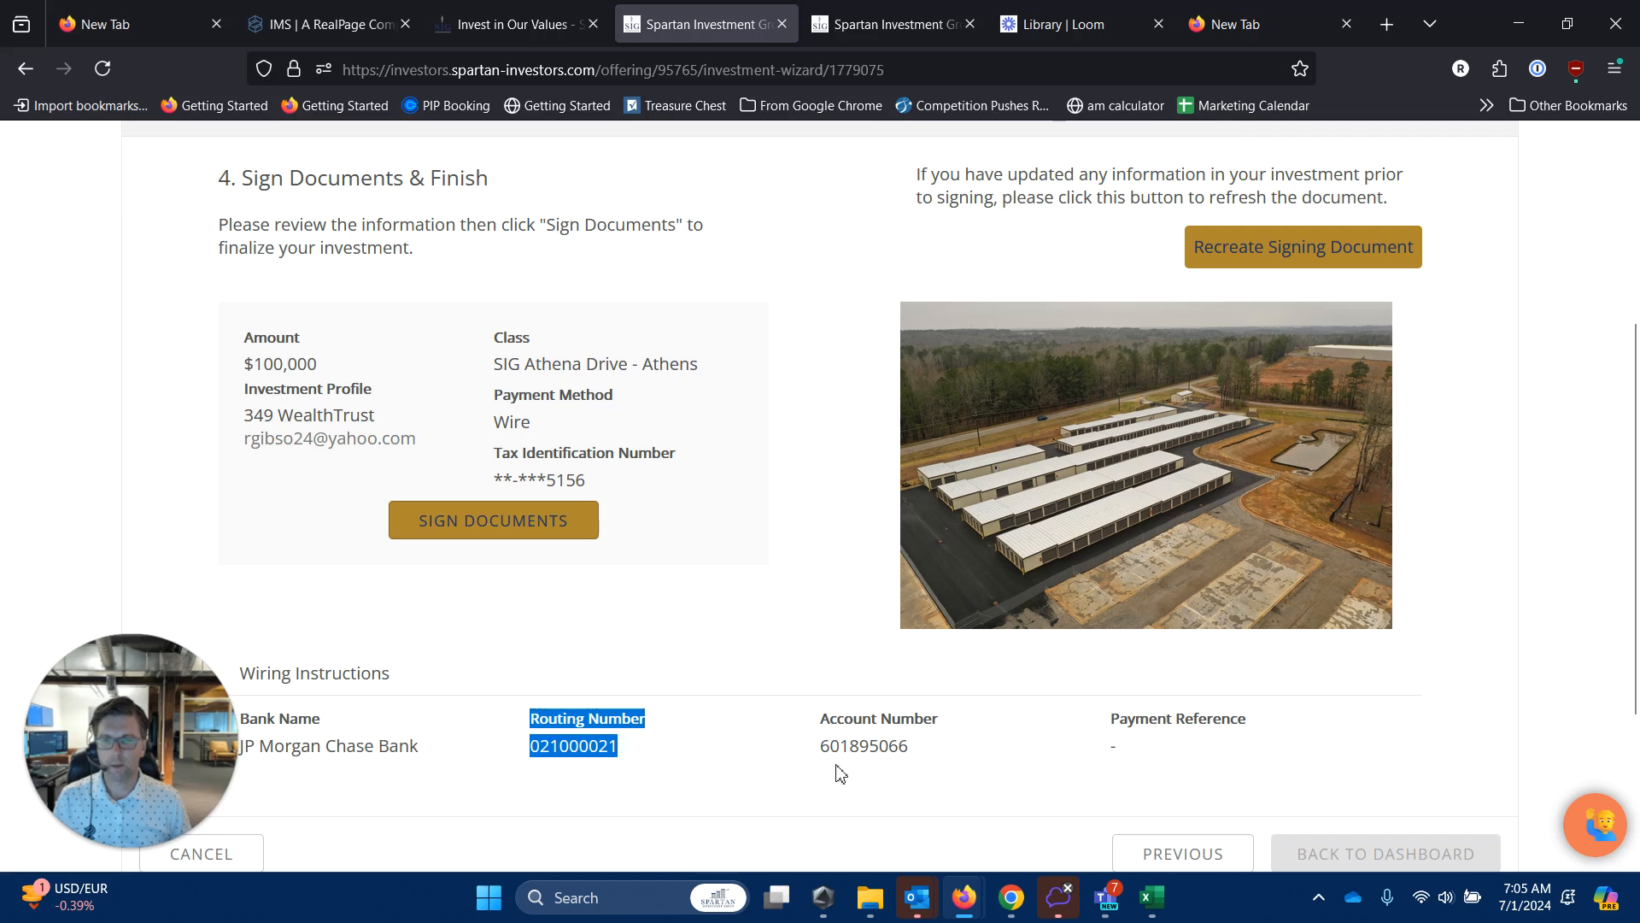
left_click_drag(921, 758, 666, 755)
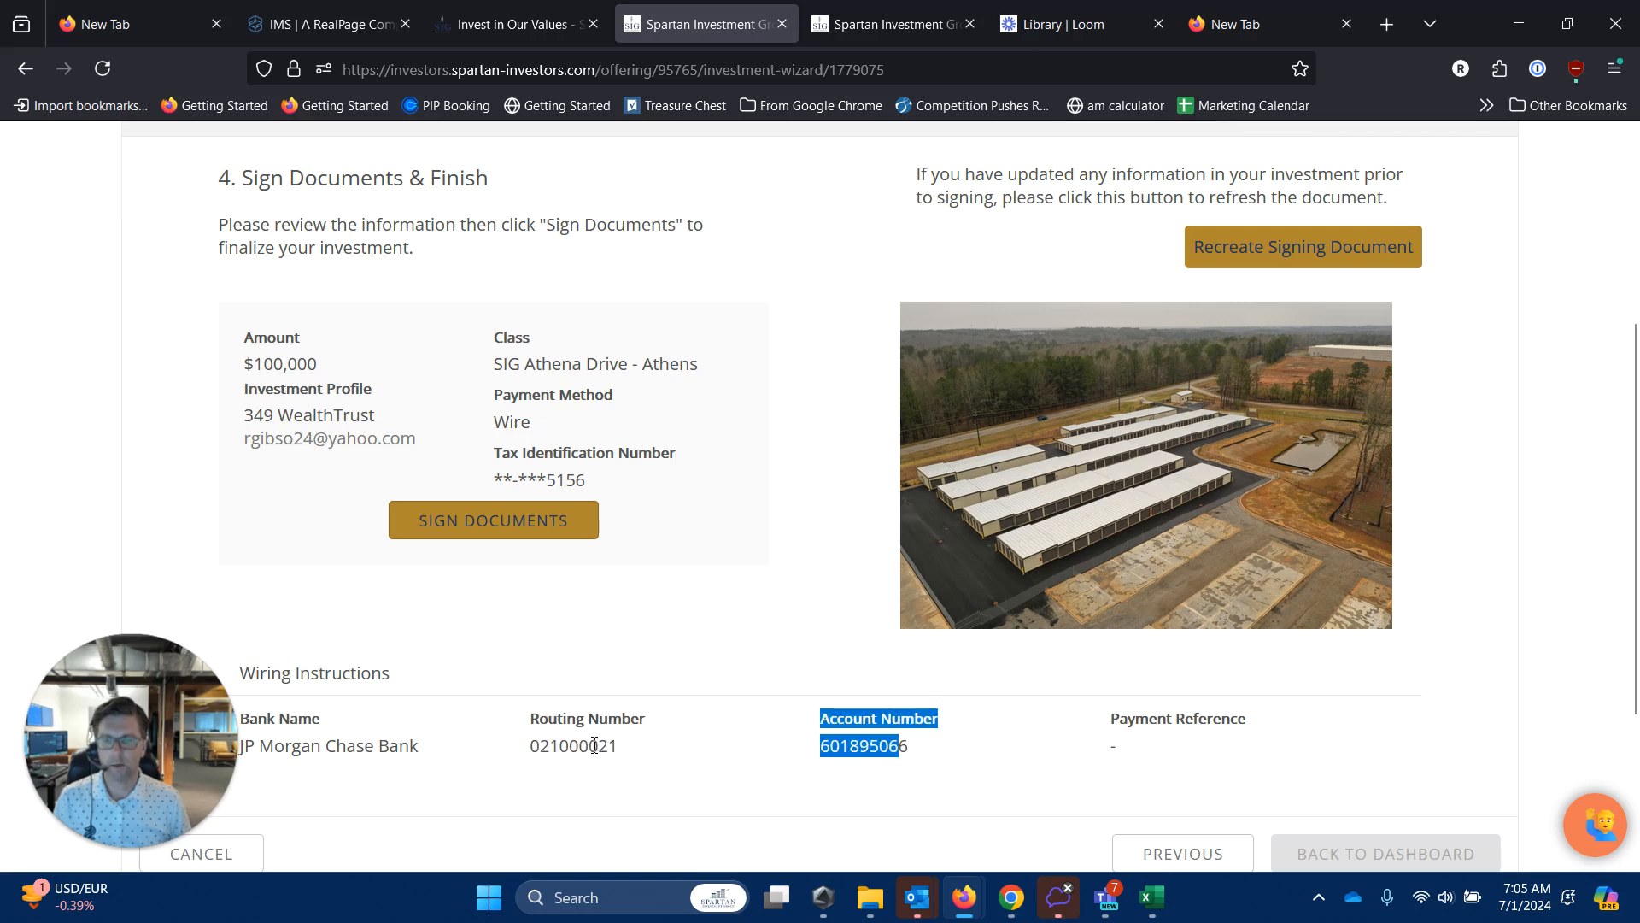
left_click(555, 746)
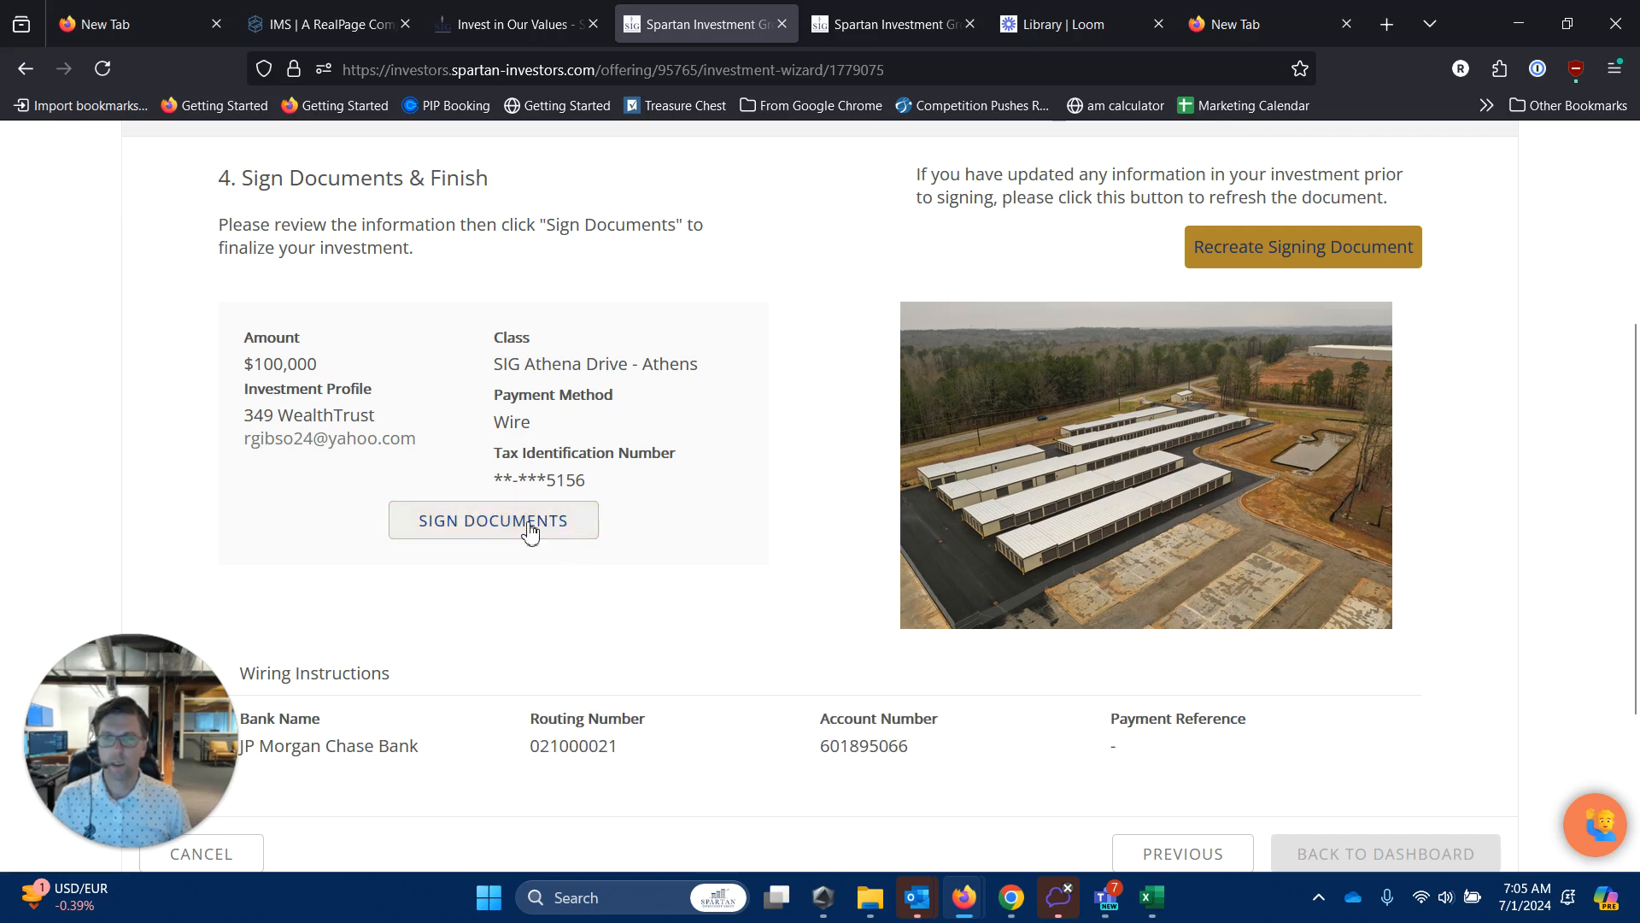
left_click(480, 523)
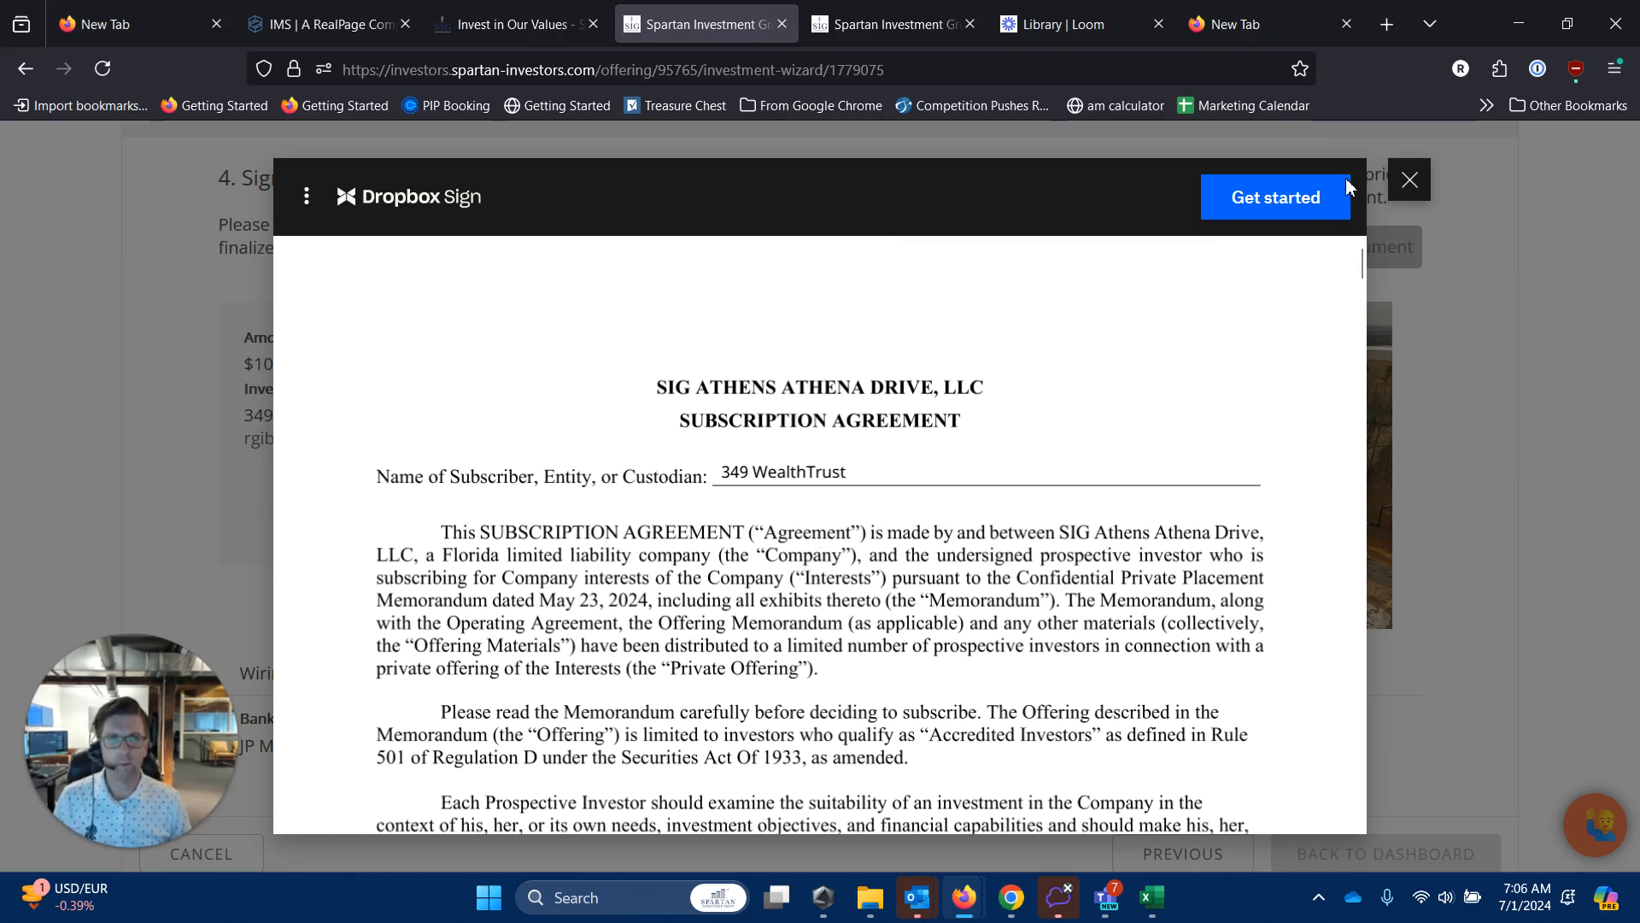
Jump to the required fields and subscribe to Class A Units in the agreement.
left_click(1294, 205)
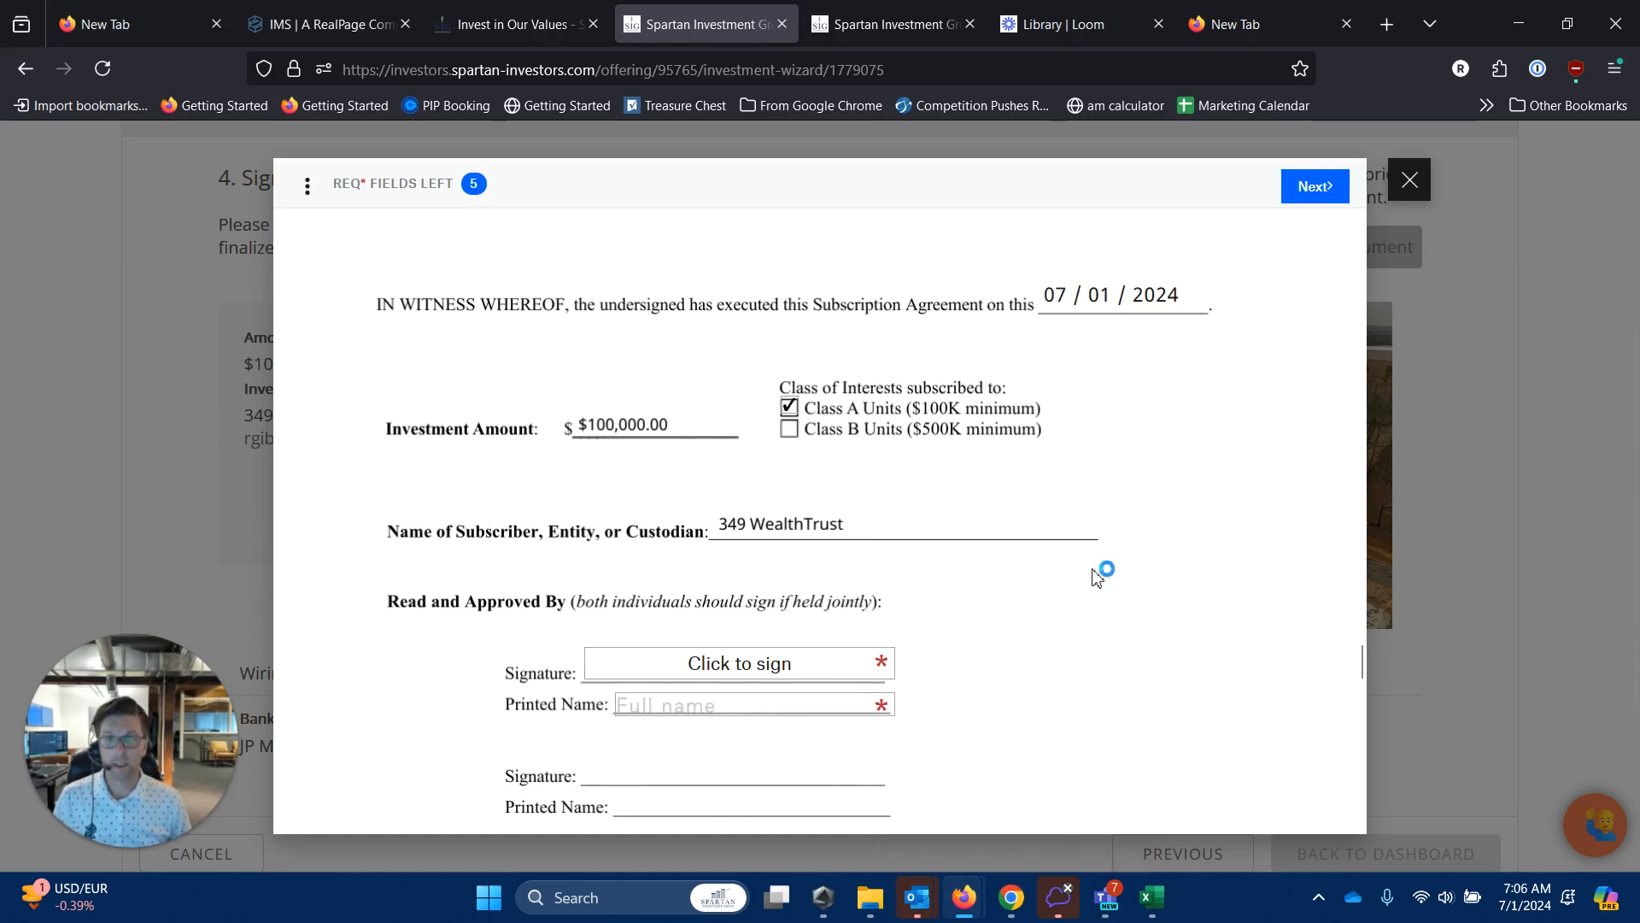
scroll(897, 392, "up", 3)
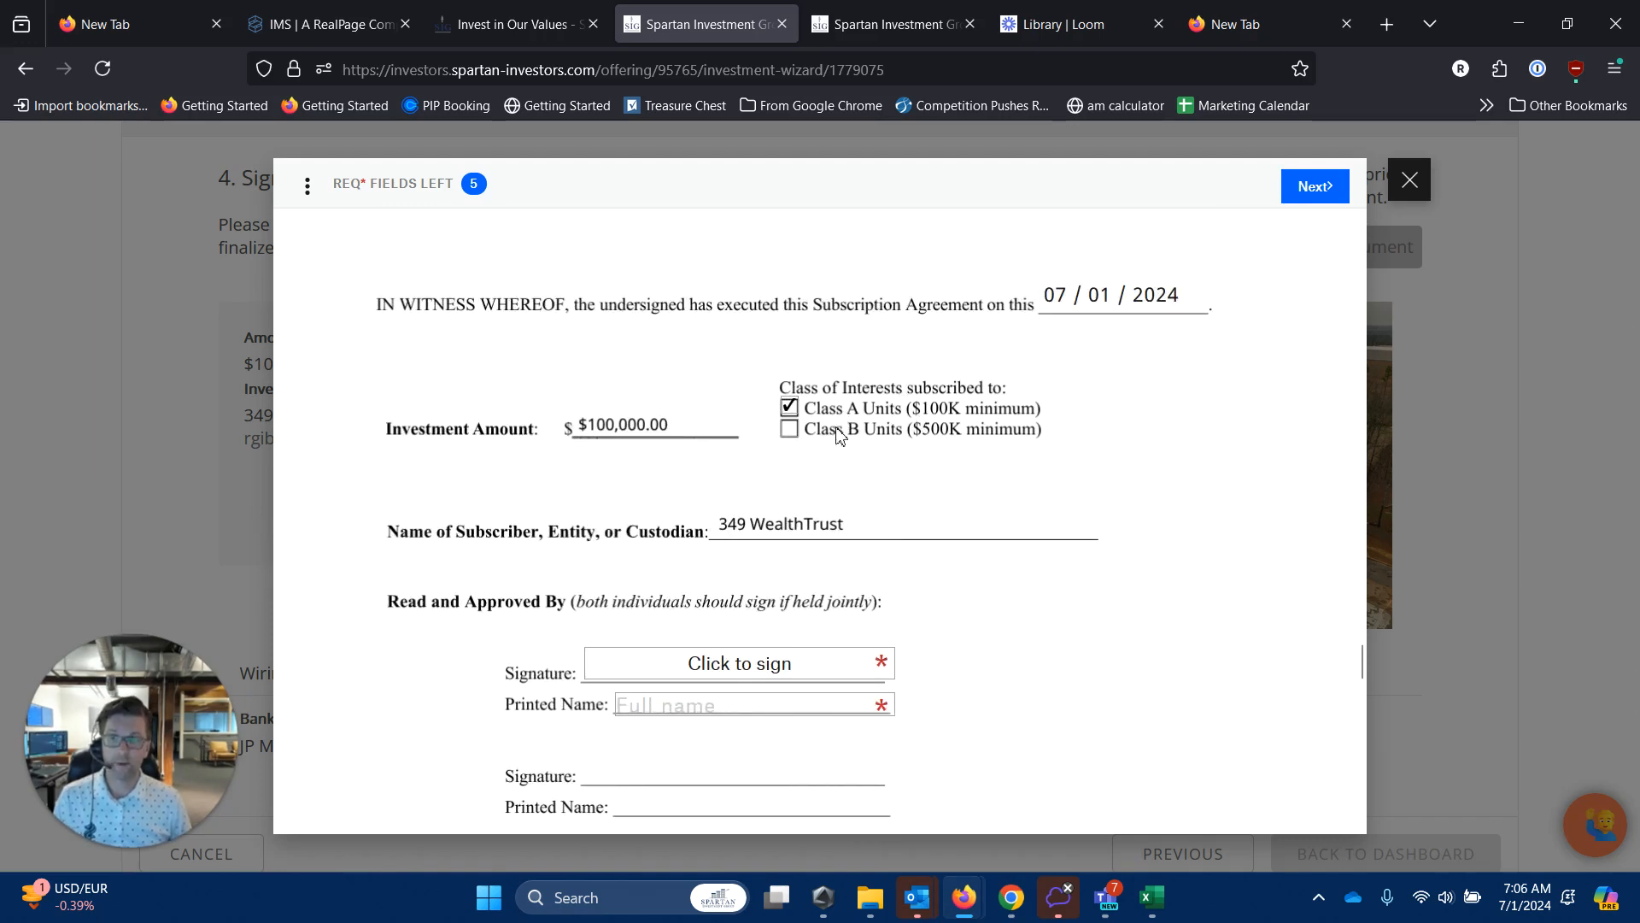
left_click(789, 430)
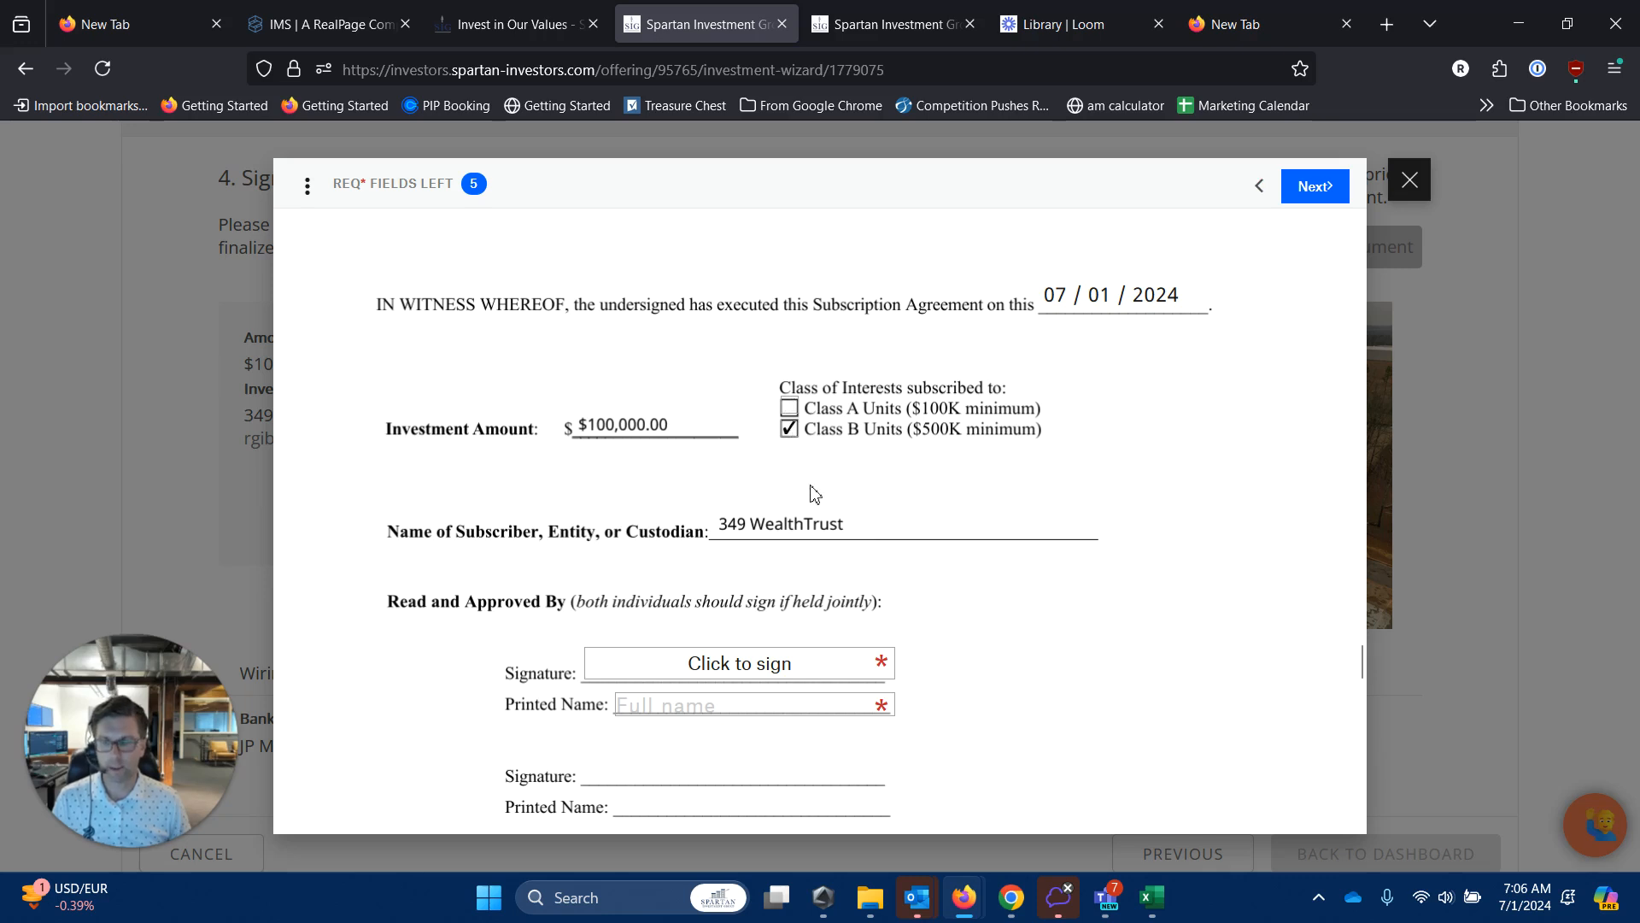
left_click(789, 409)
scroll(789, 410, "down", 3)
Insert a typed signature into every signature field and fill in the signer's printed name.
left_click(769, 540)
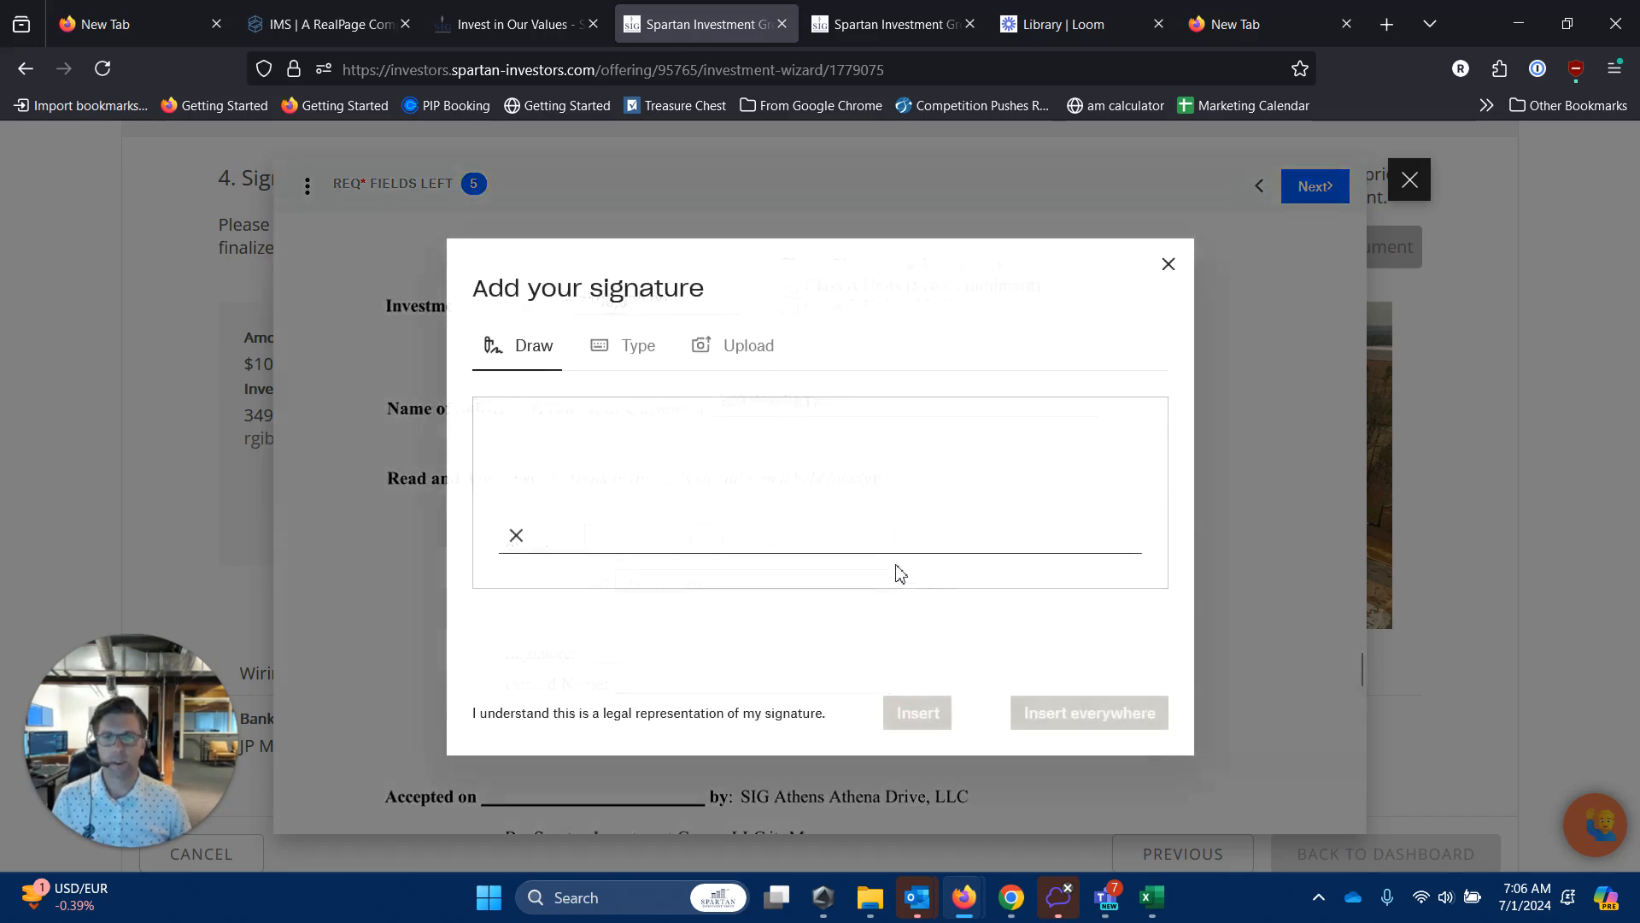
left_click(632, 345)
left_click(1111, 718)
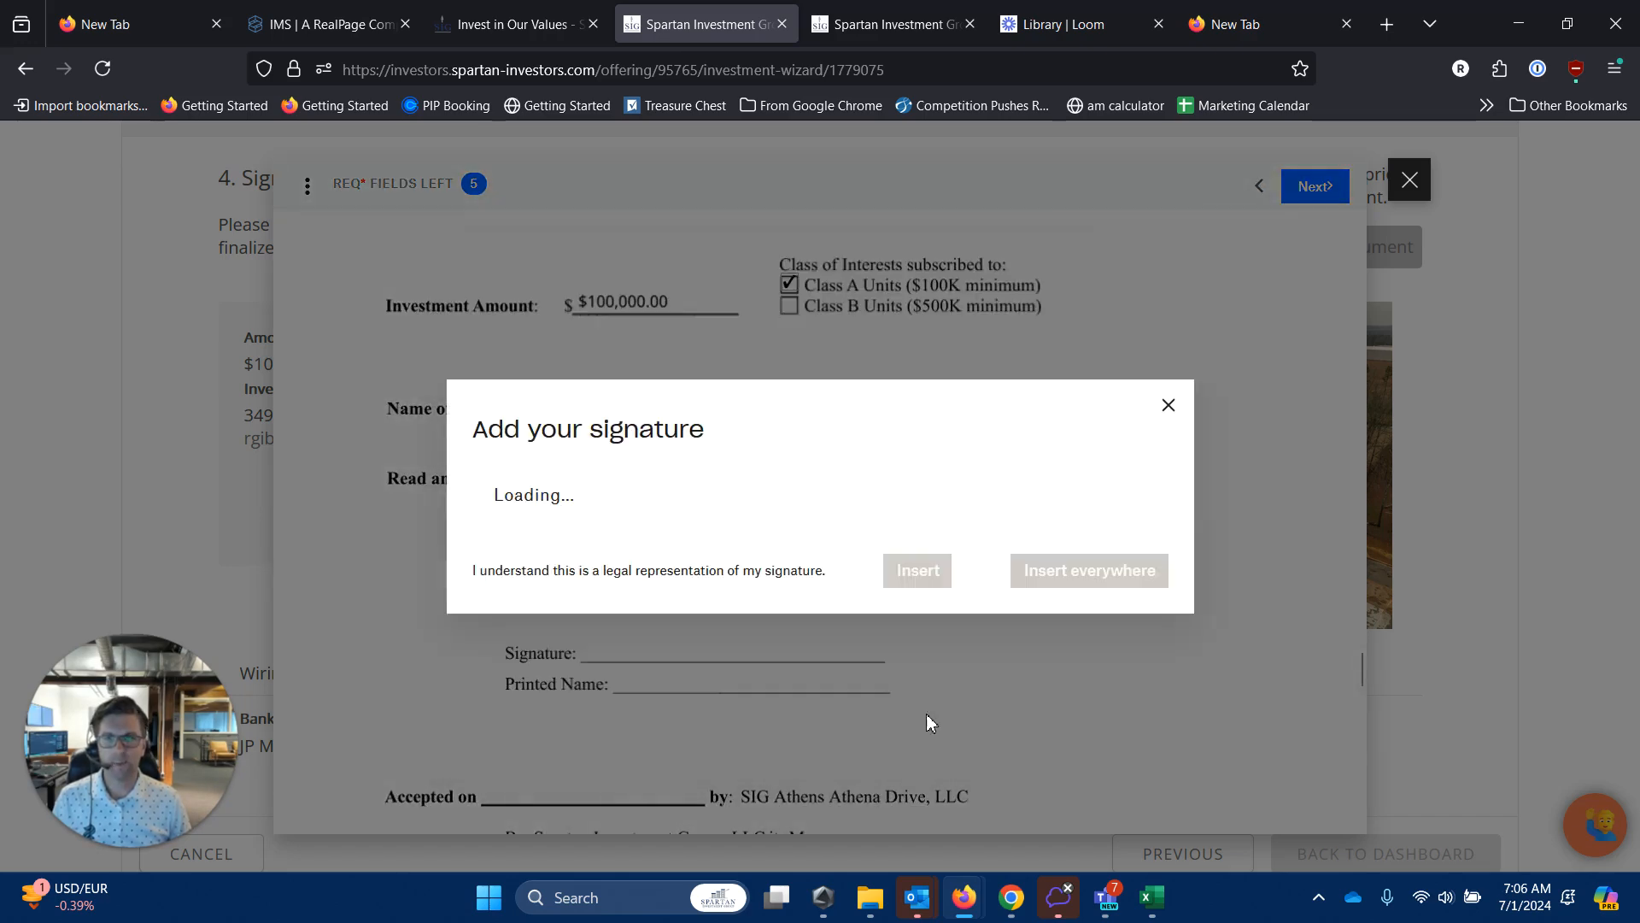
left_click(718, 578)
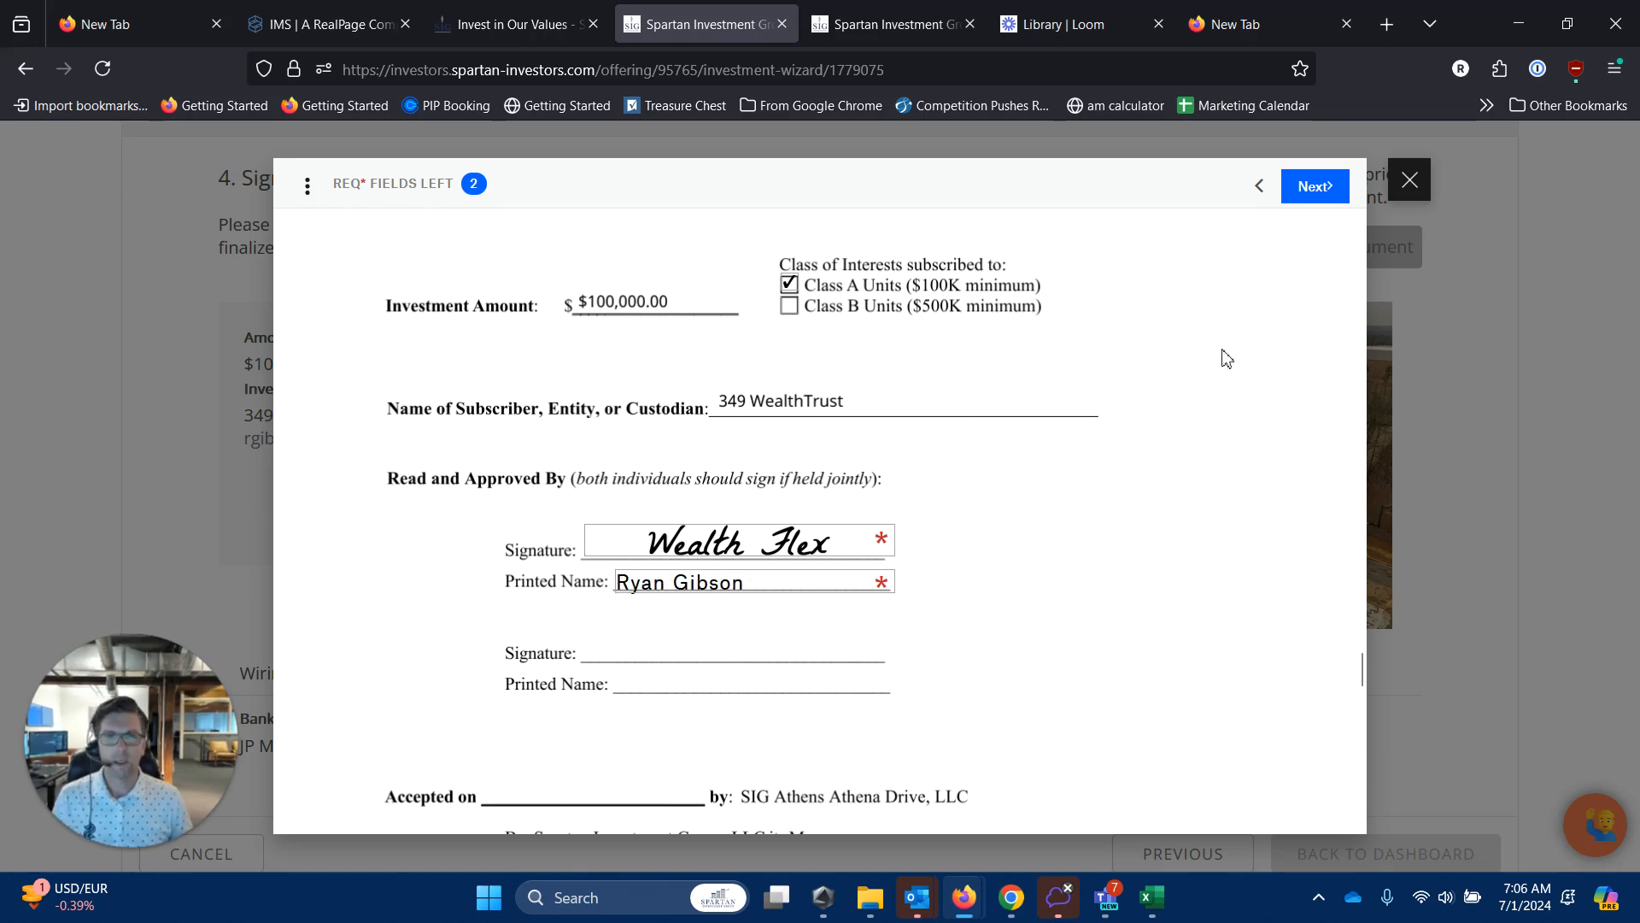
Go to the joinder and enter the signer's name in its Name field.
left_click(1311, 201)
scroll(940, 598, "down", 3)
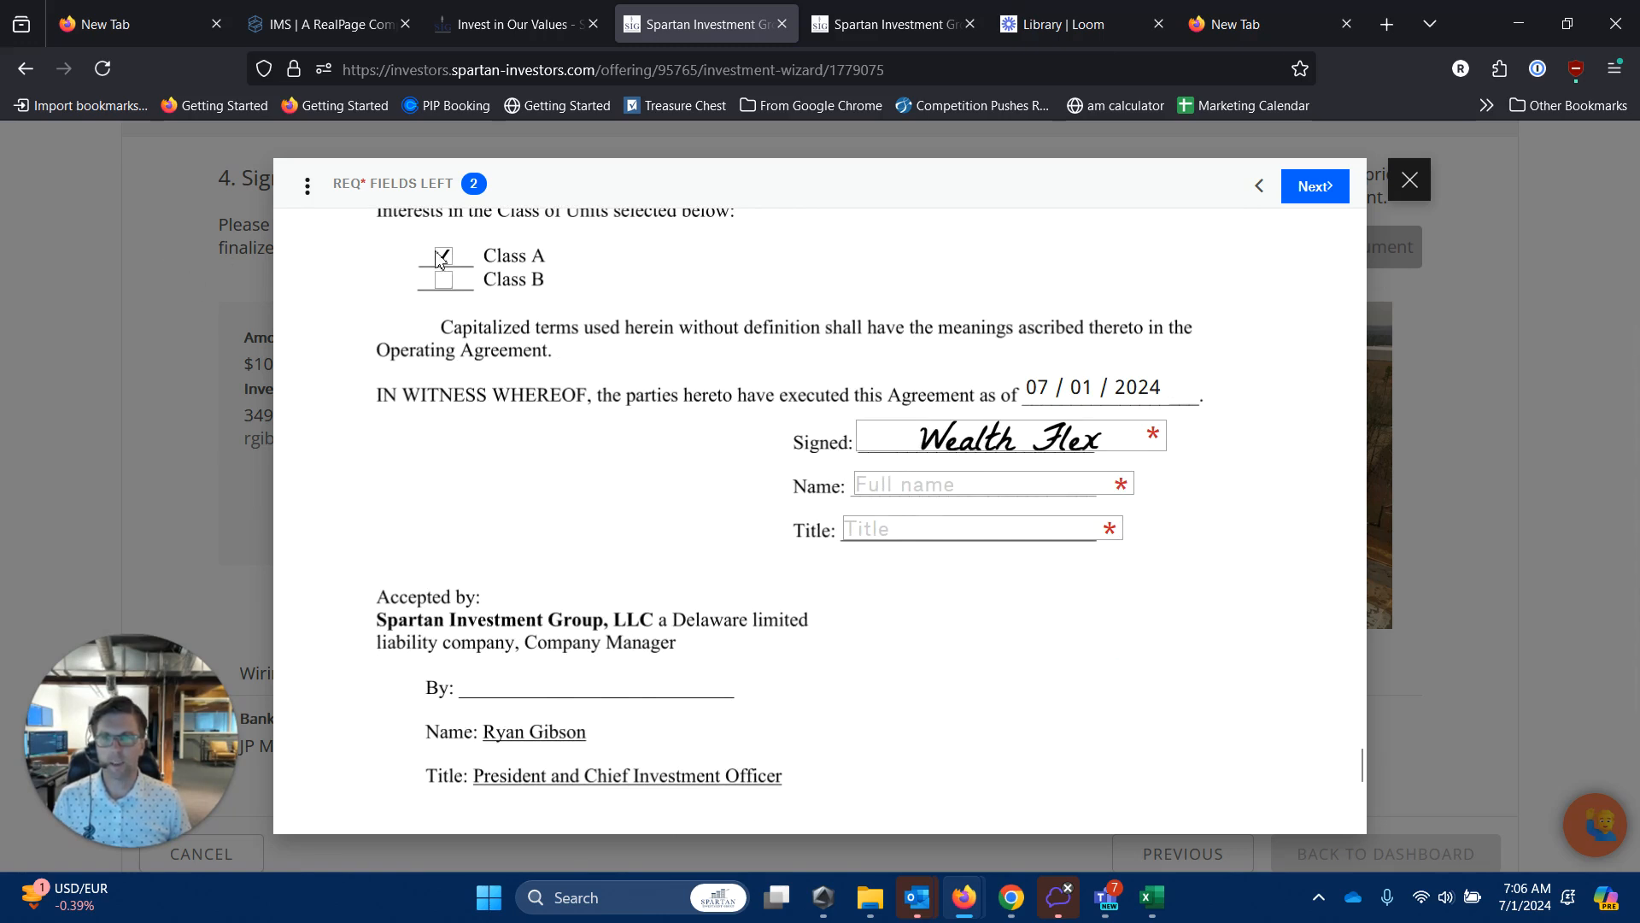
scroll(987, 342, "up", 4)
scroll(986, 359, "down", 3)
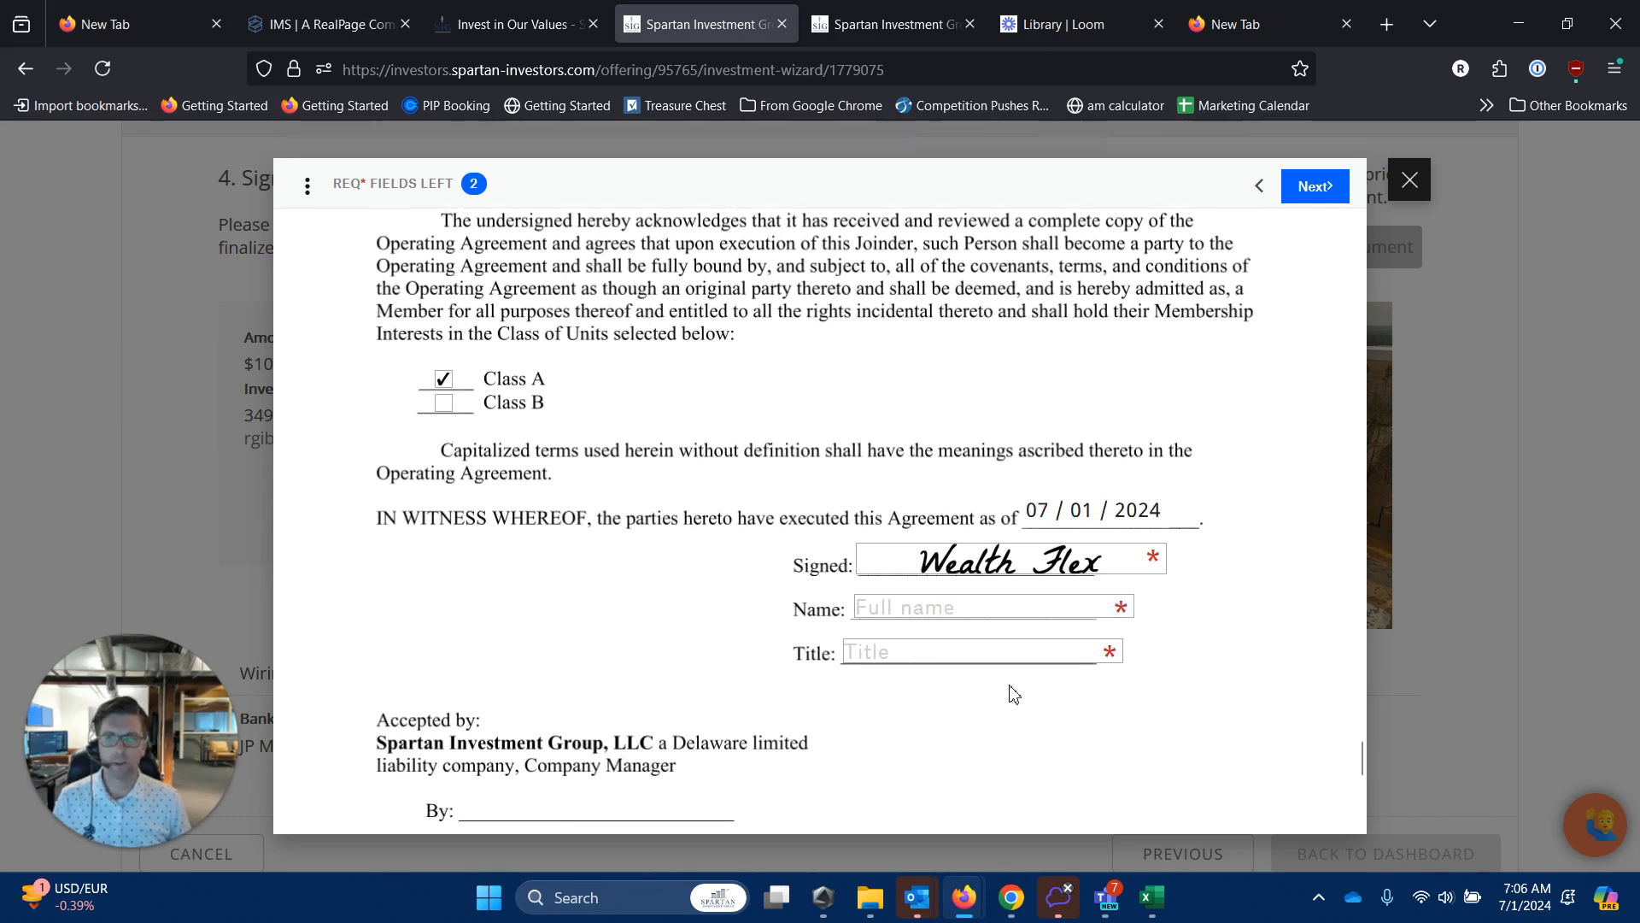
left_click(988, 607)
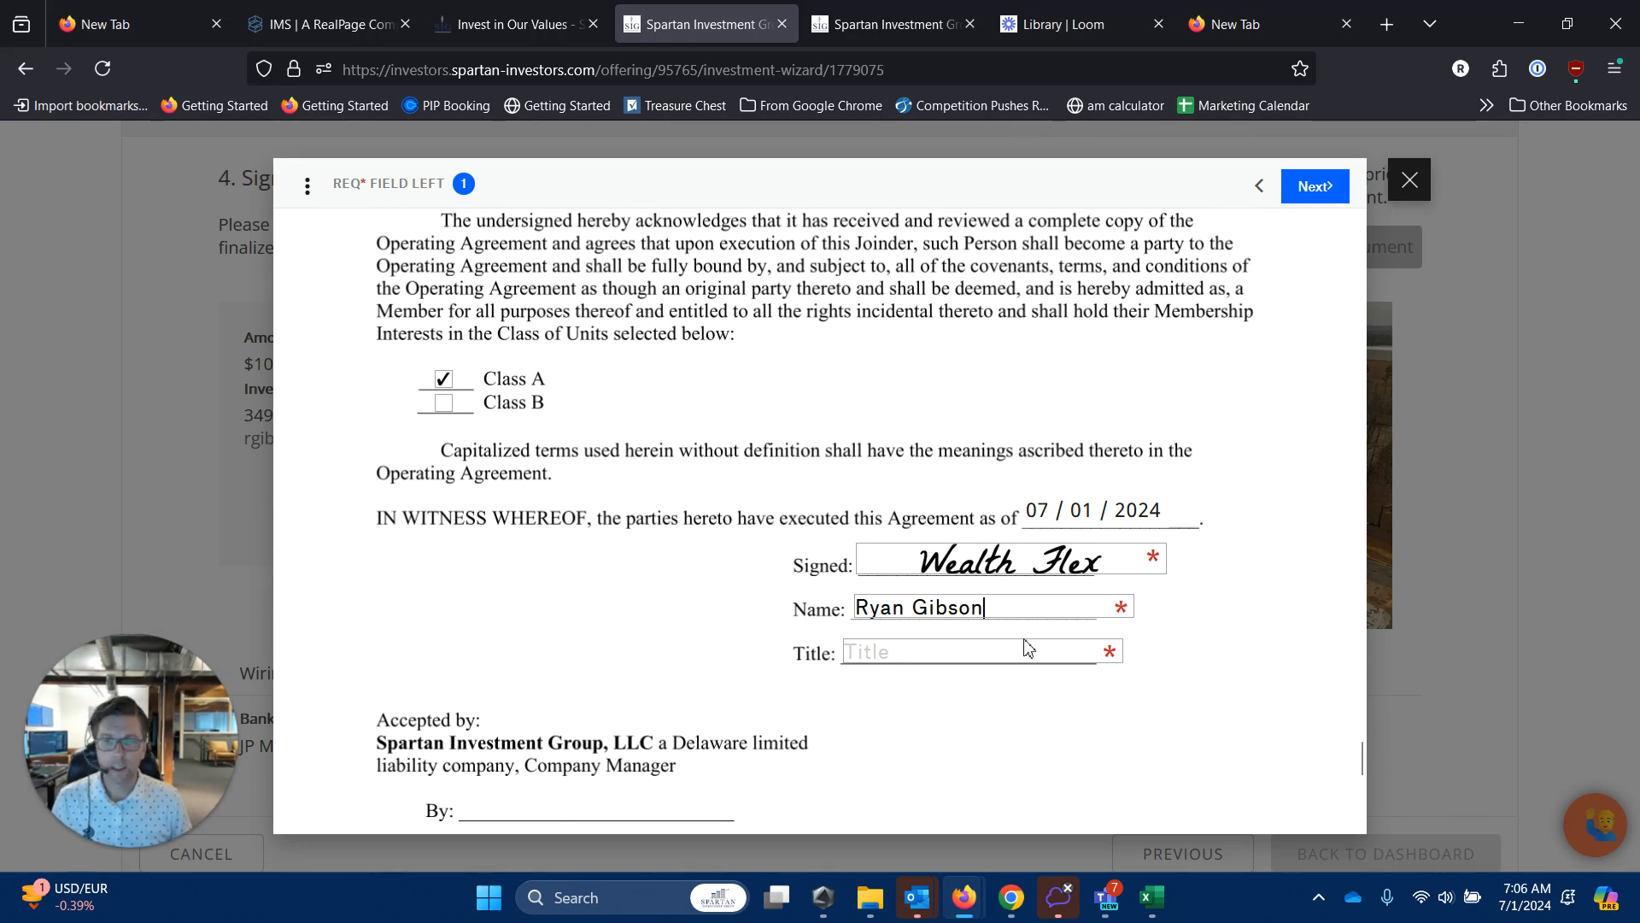
Set the Title to Trustee, then agree and submit the signed documents.
left_click(1033, 657)
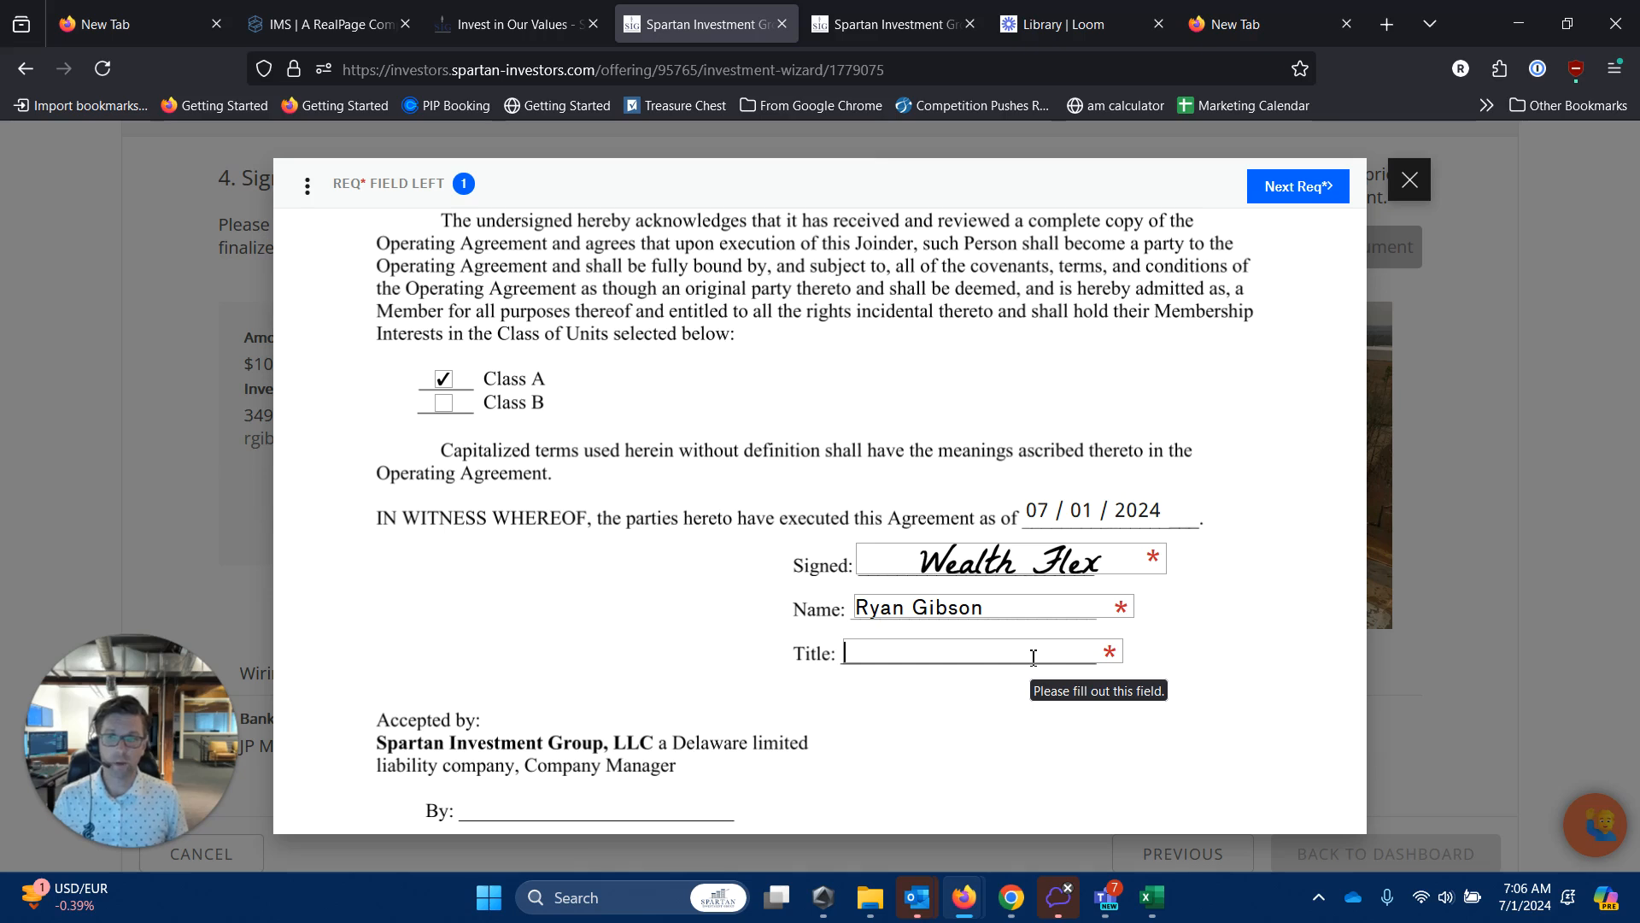
type("Trustee")
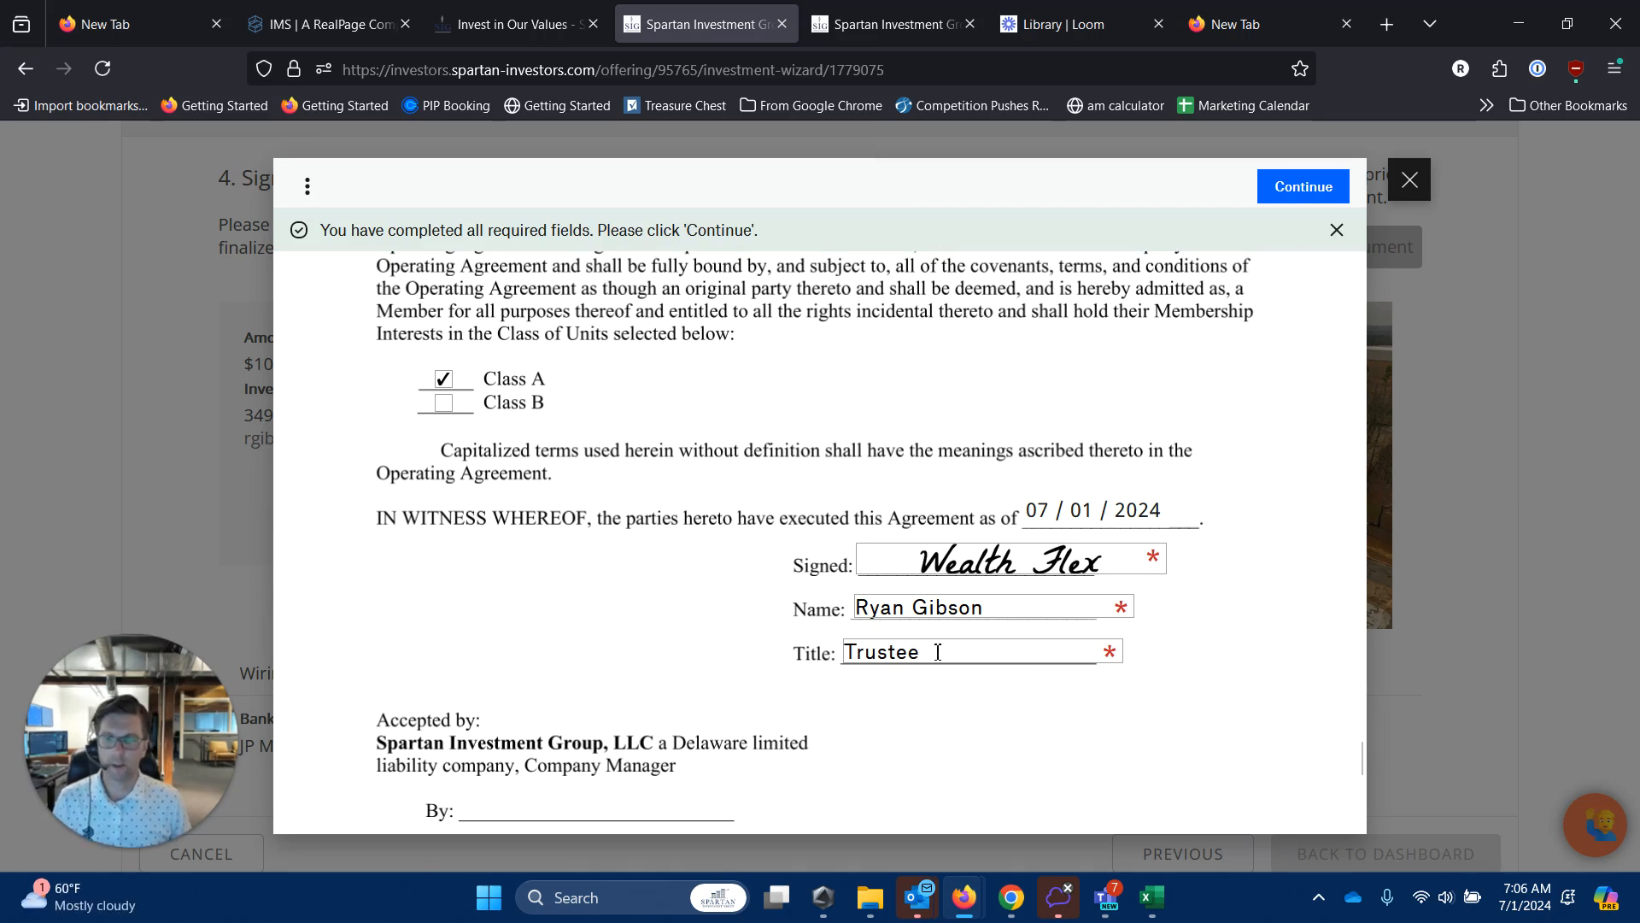
scroll(970, 670, "down", 3)
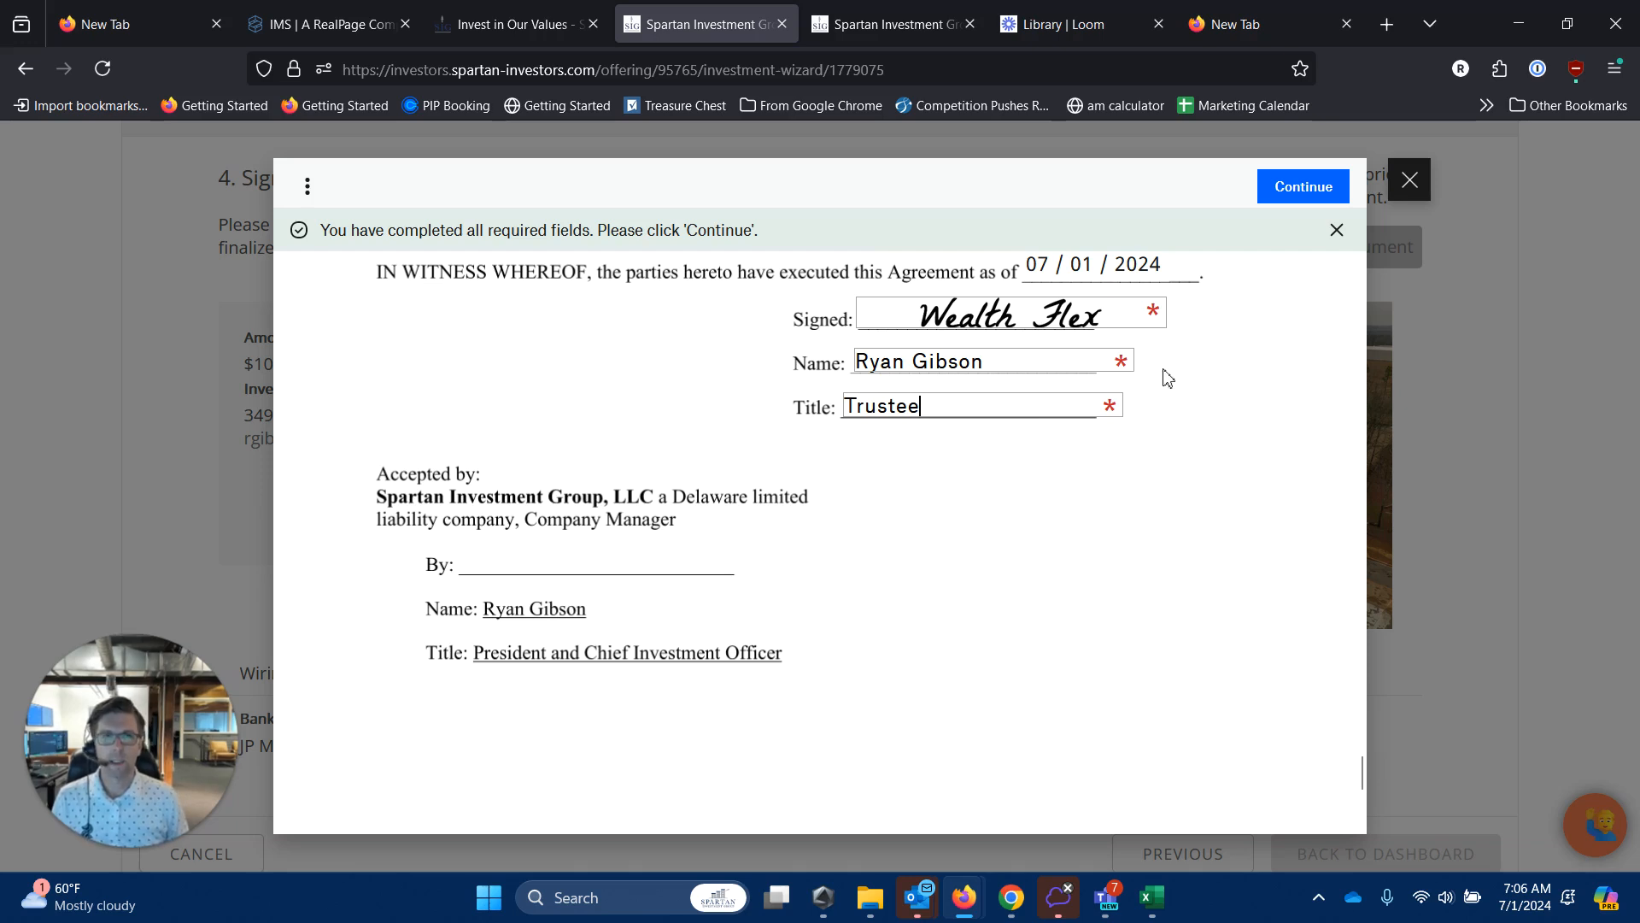
left_click(1288, 195)
left_click(1231, 247)
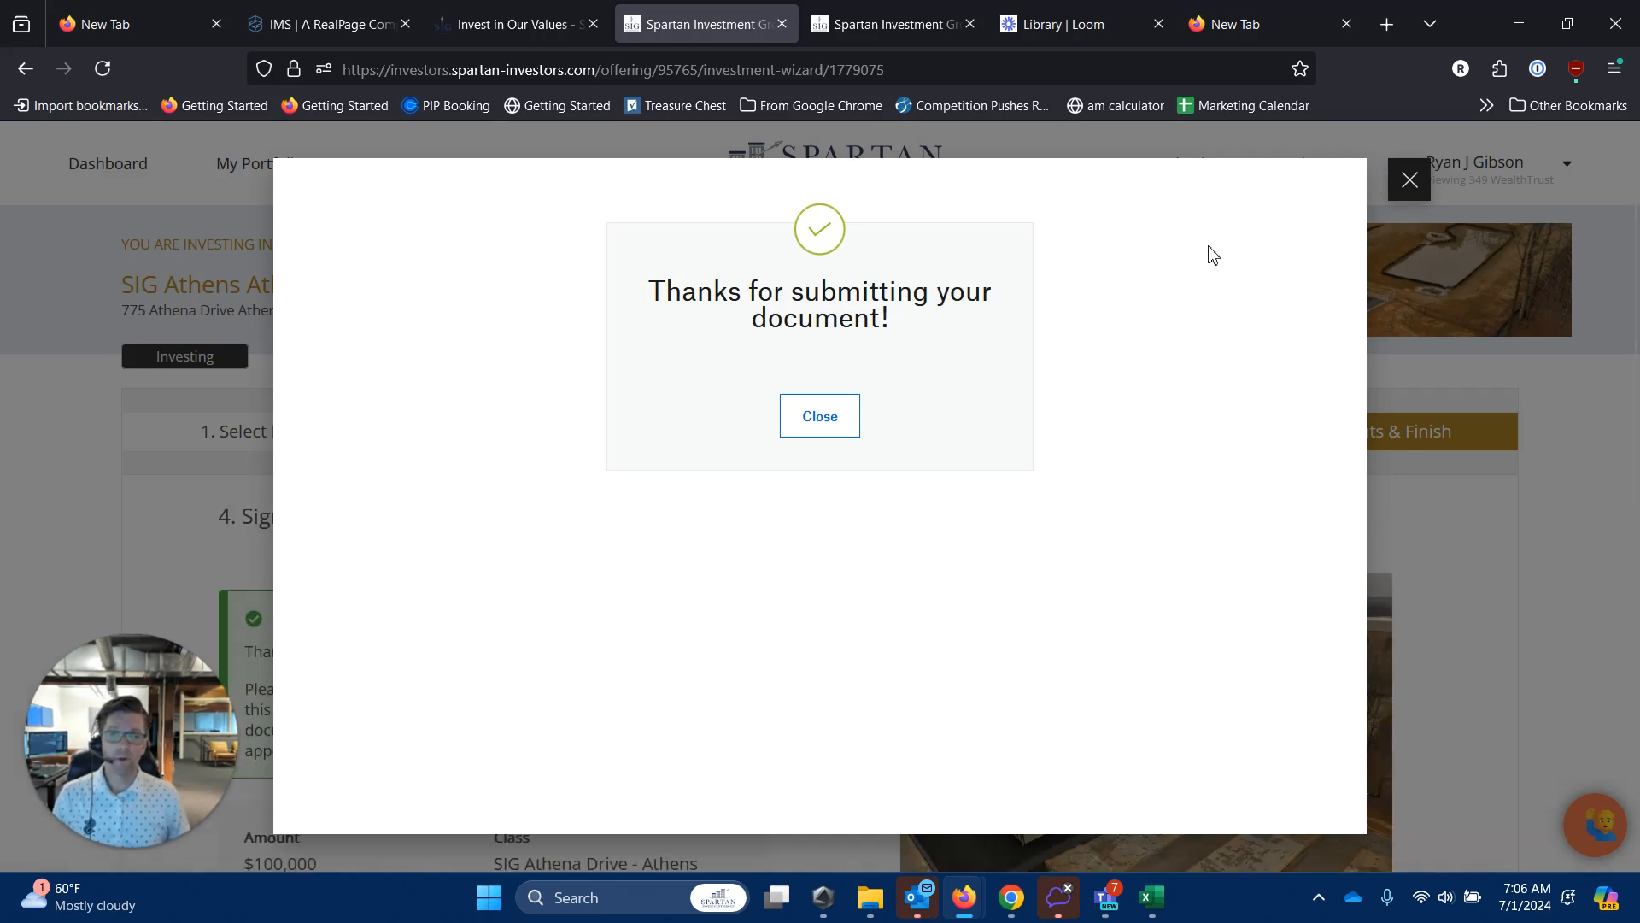
Dismiss the Dropbox Sign confirmation and Teams notification to reveal the $100,000 Investment Complete page.
left_click(1411, 182)
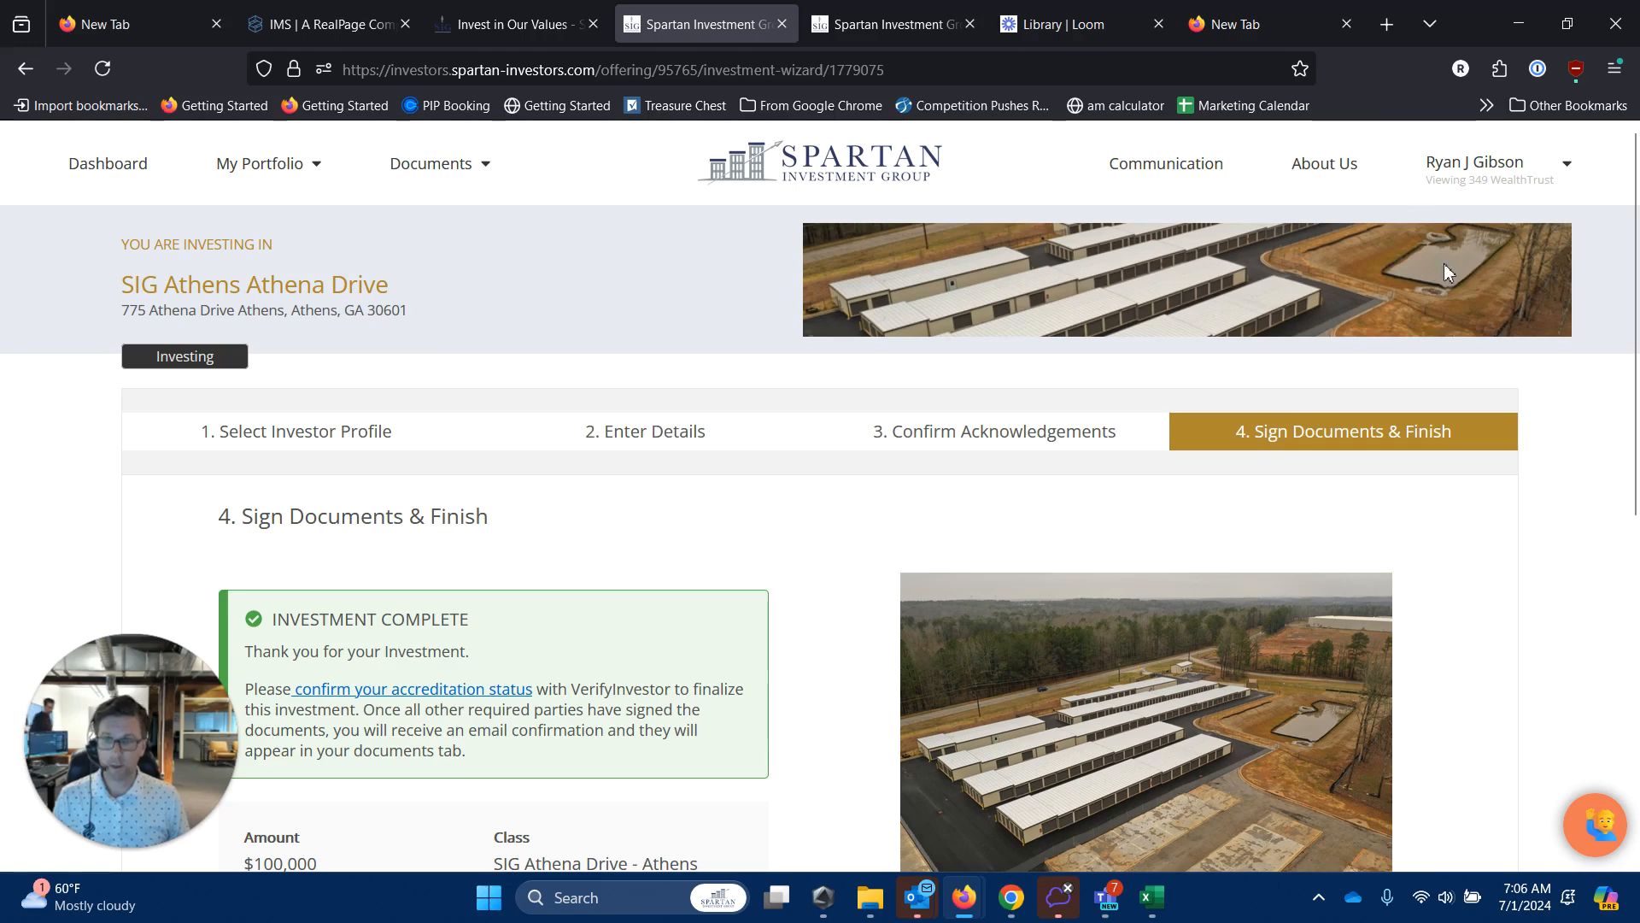
scroll(909, 624, "down", 3)
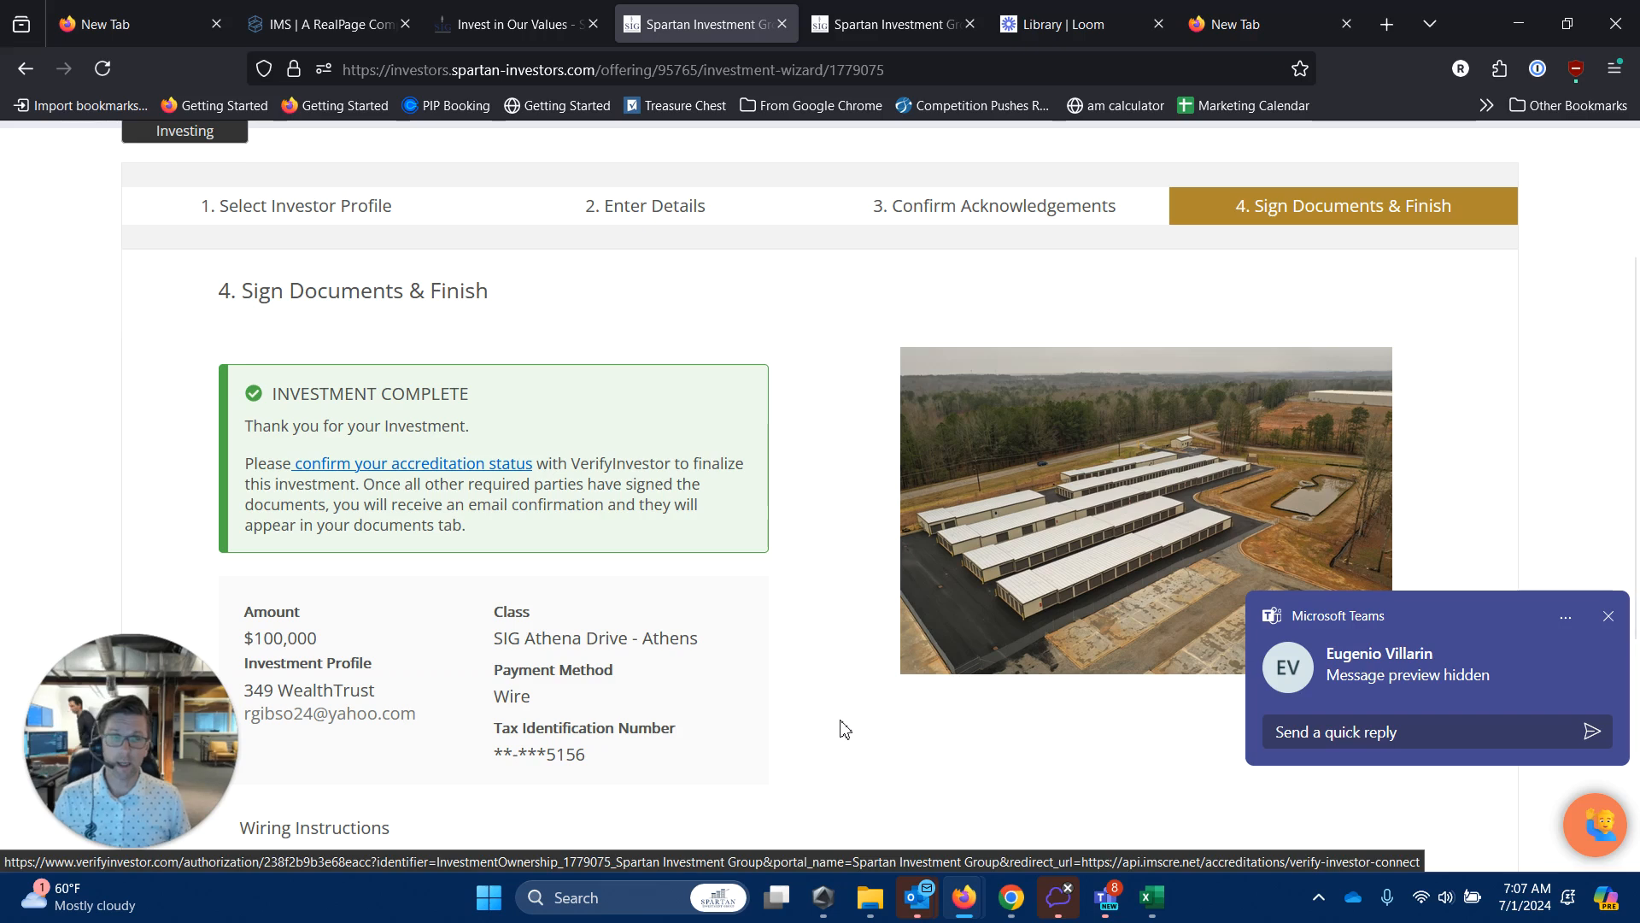
left_click(1621, 615)
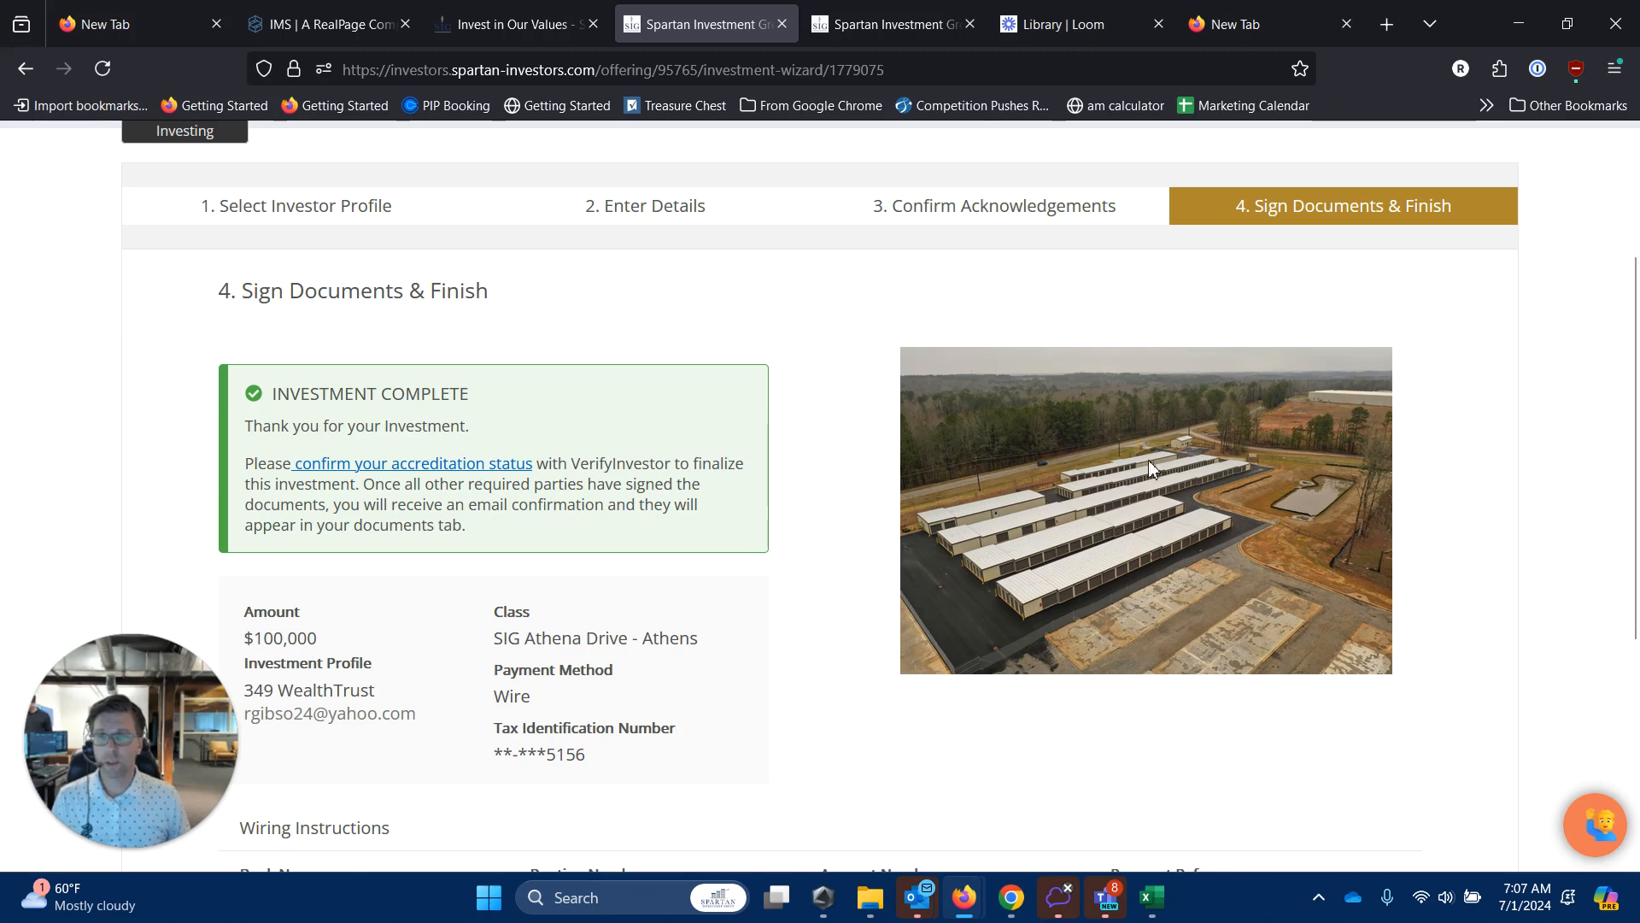
Start a new VerifyInvestor account for accreditation, then return to the Spartan portal's Open Offerings.
left_click(481, 469)
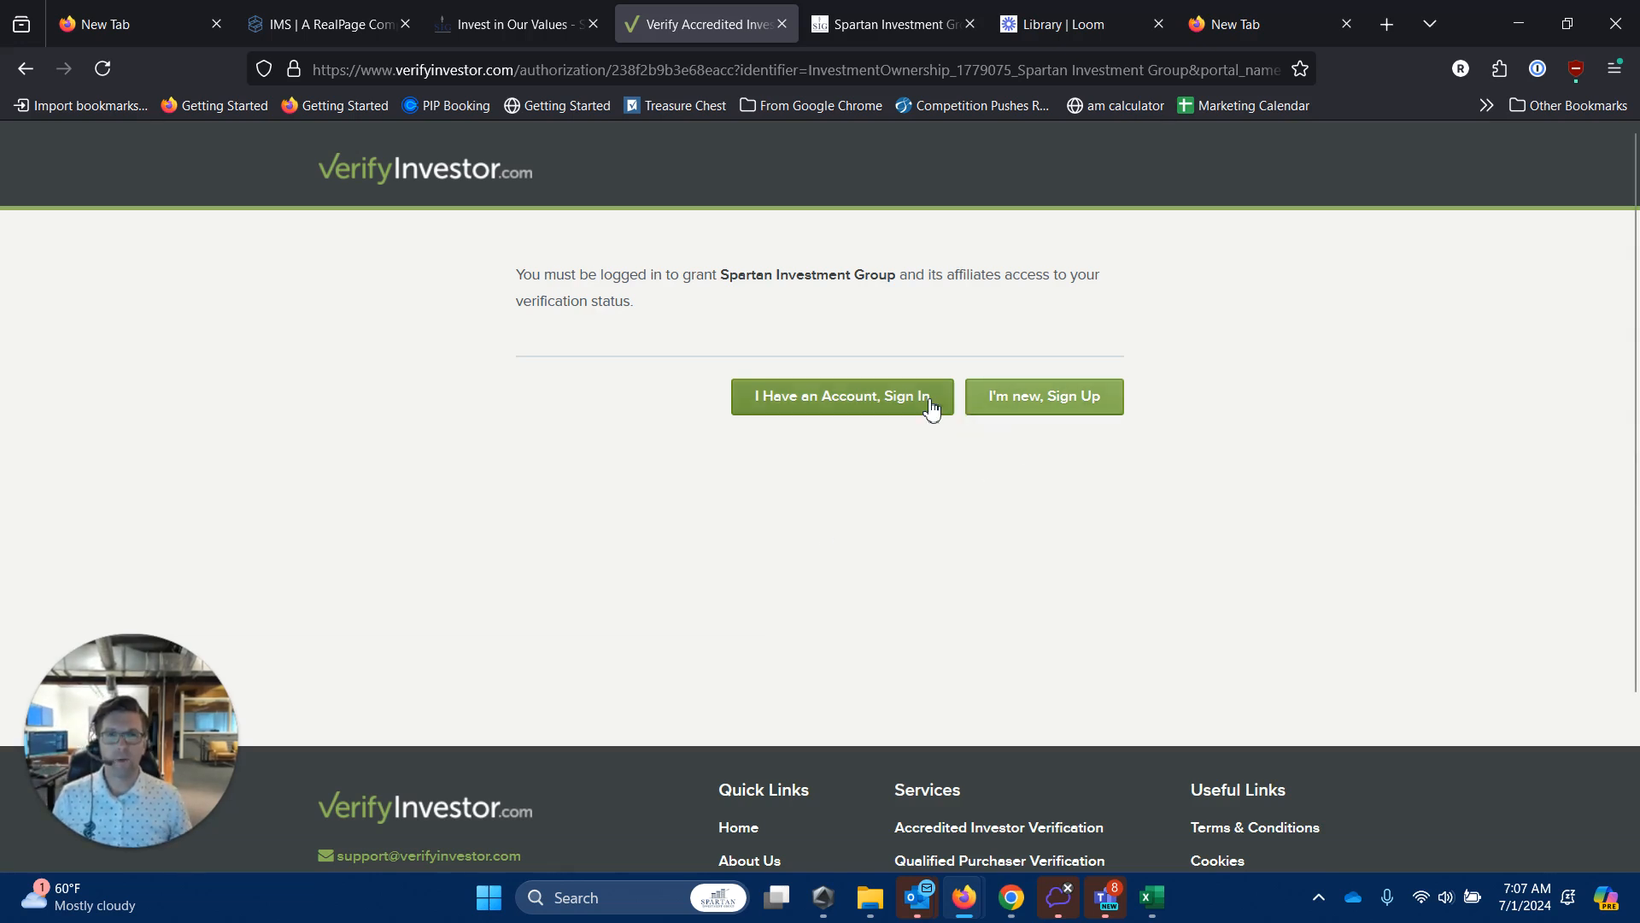
left_click(1051, 417)
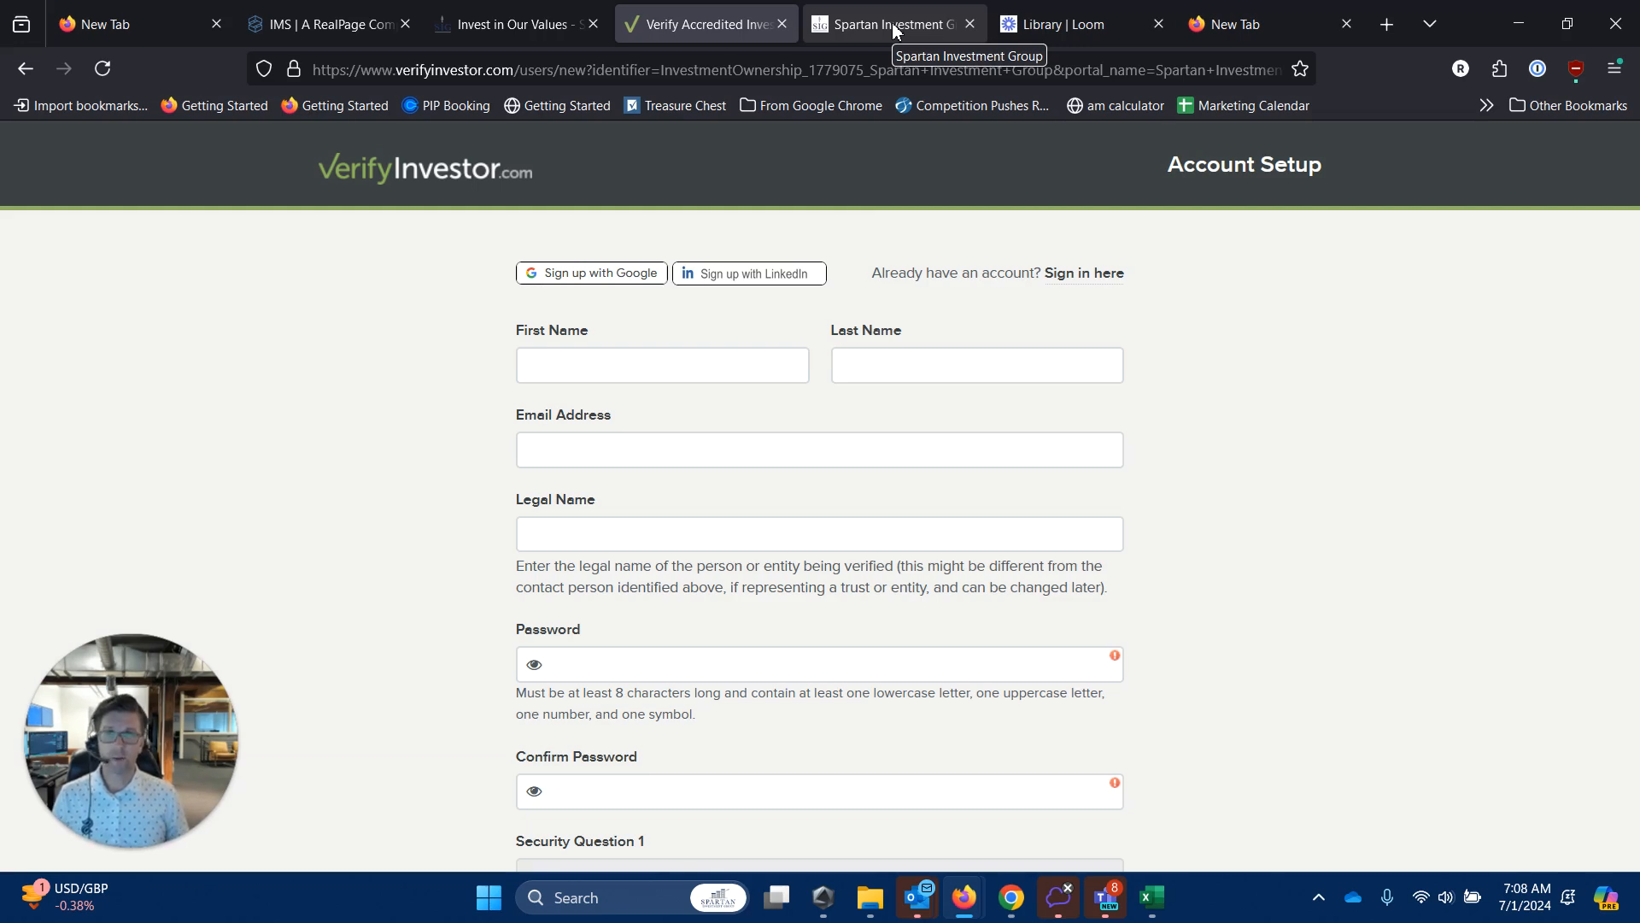
left_click(894, 30)
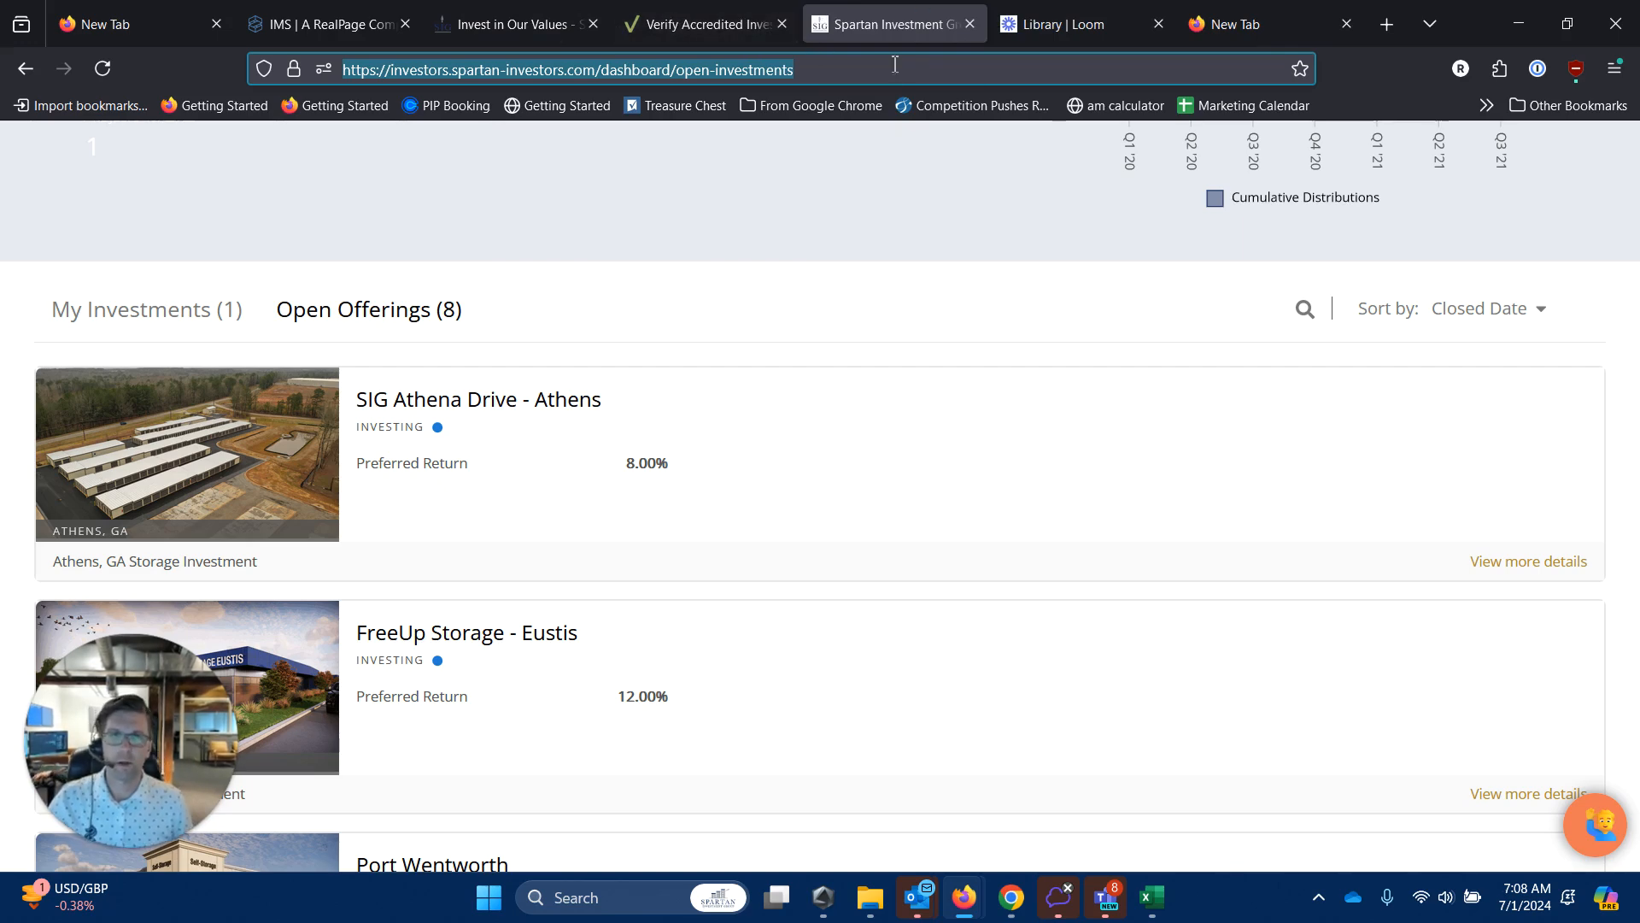
left_click(683, 23)
left_click(887, 25)
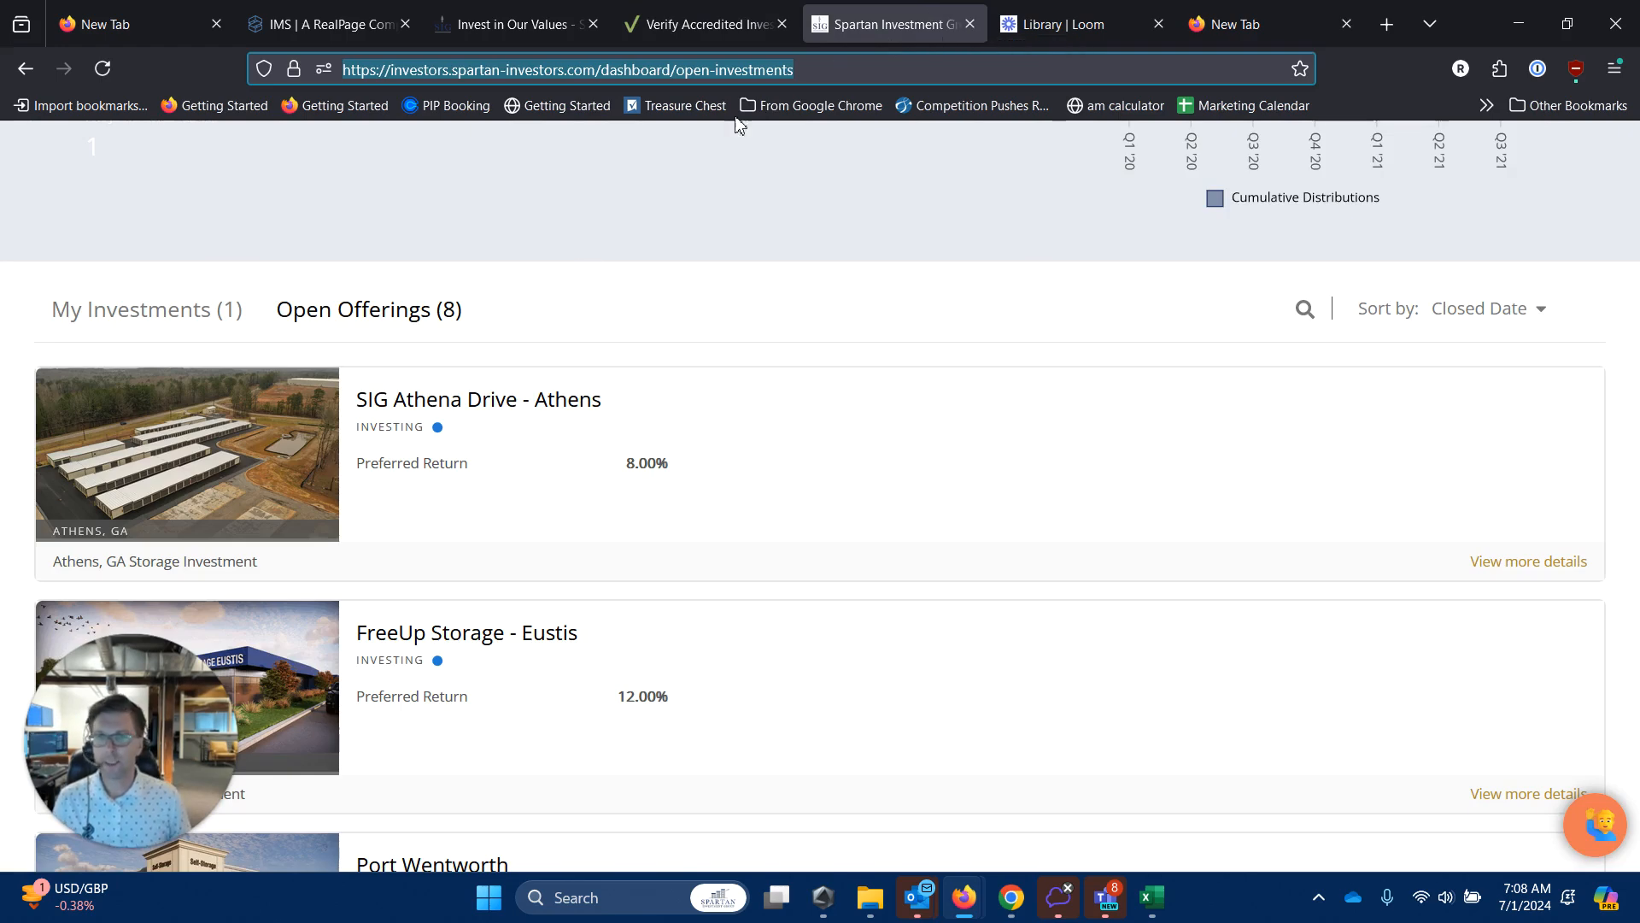
scroll(621, 581, "down", 3)
scroll(624, 581, "up", 3)
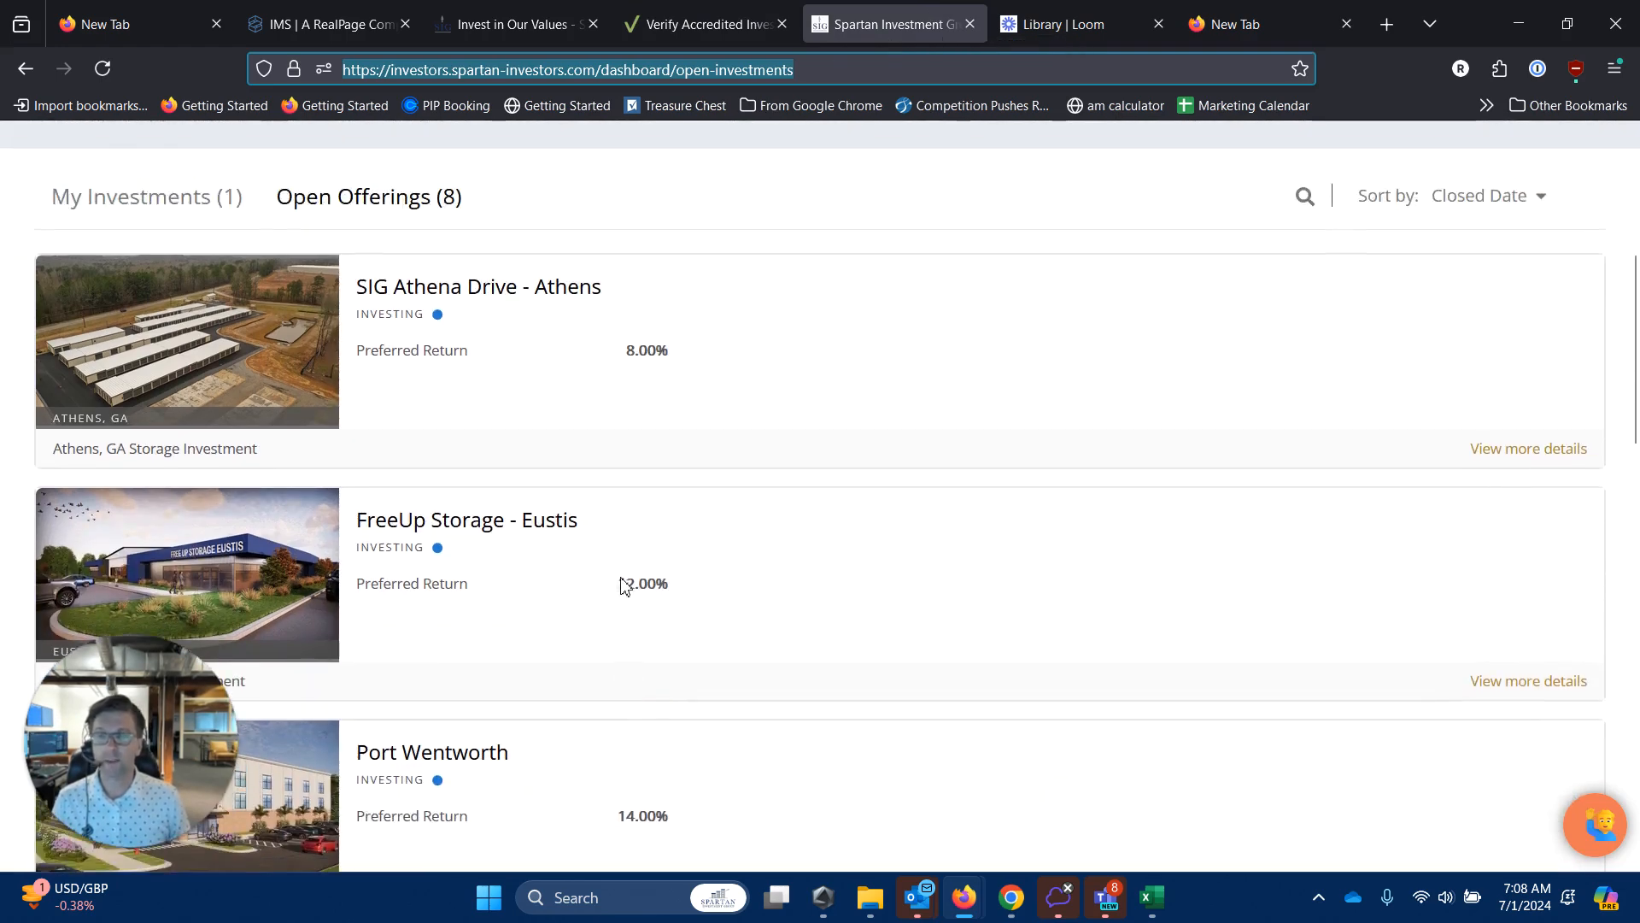